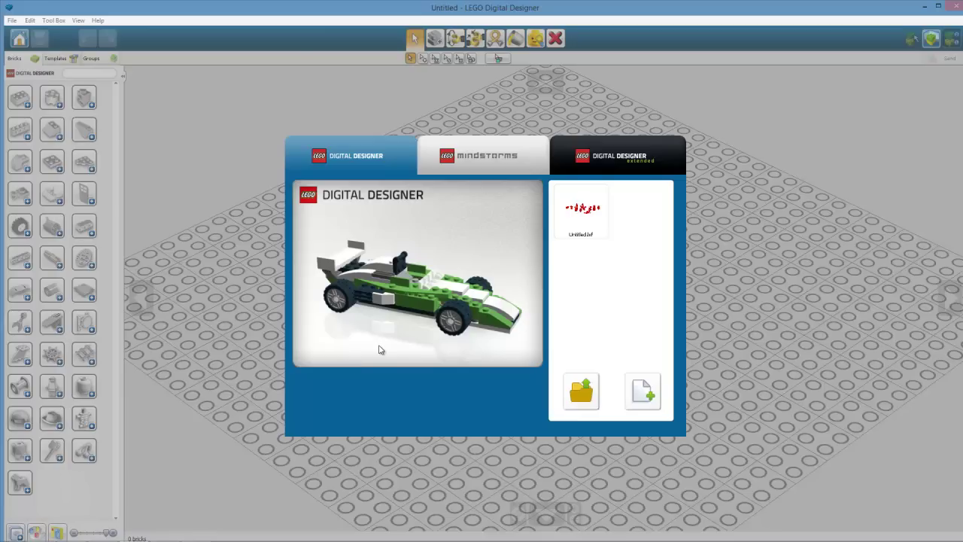
- Switch from the LEGO Digital Designer start screen to the empty MLCad model
click(194, 535)
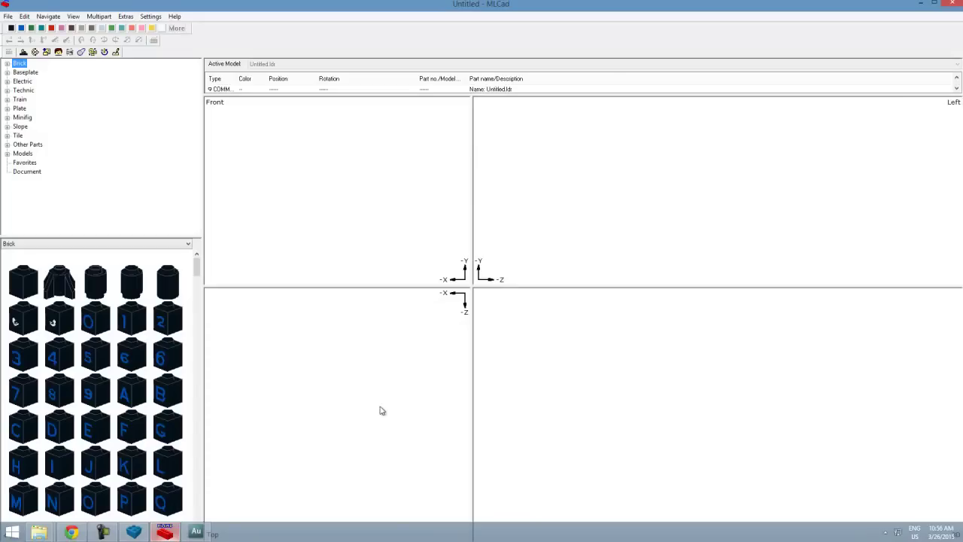
- Show MLCad's Minifig parts category, then return to LEGO Digital Designer
click(25, 117)
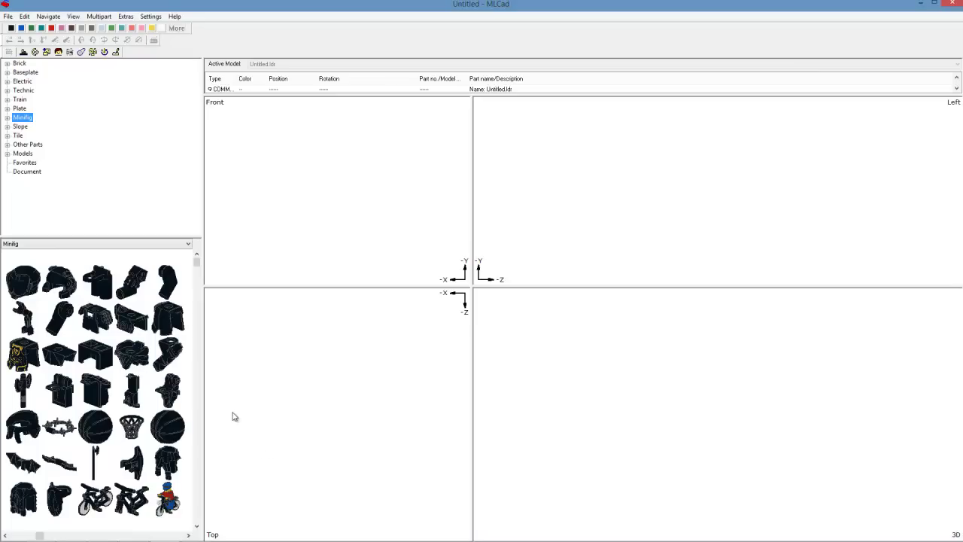
mouse_move(162, 538)
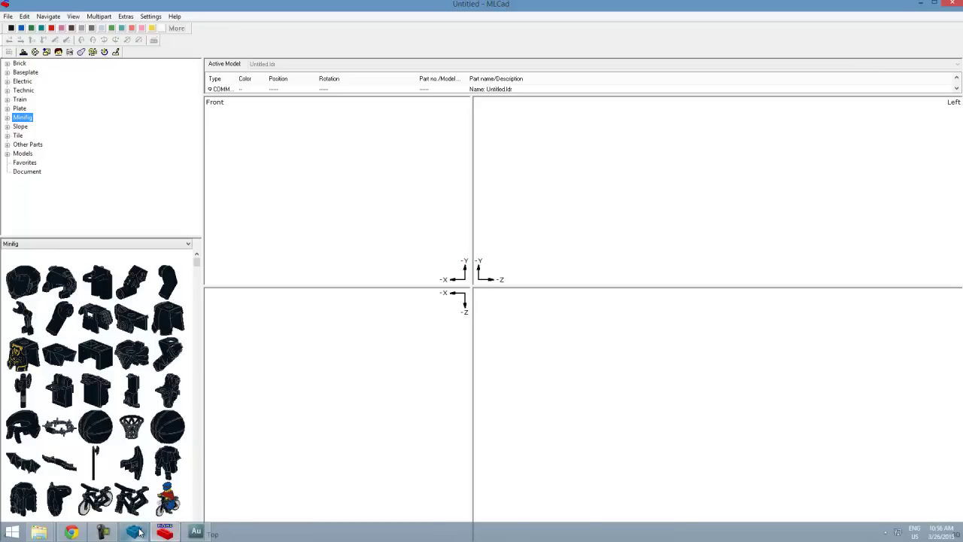
click(134, 532)
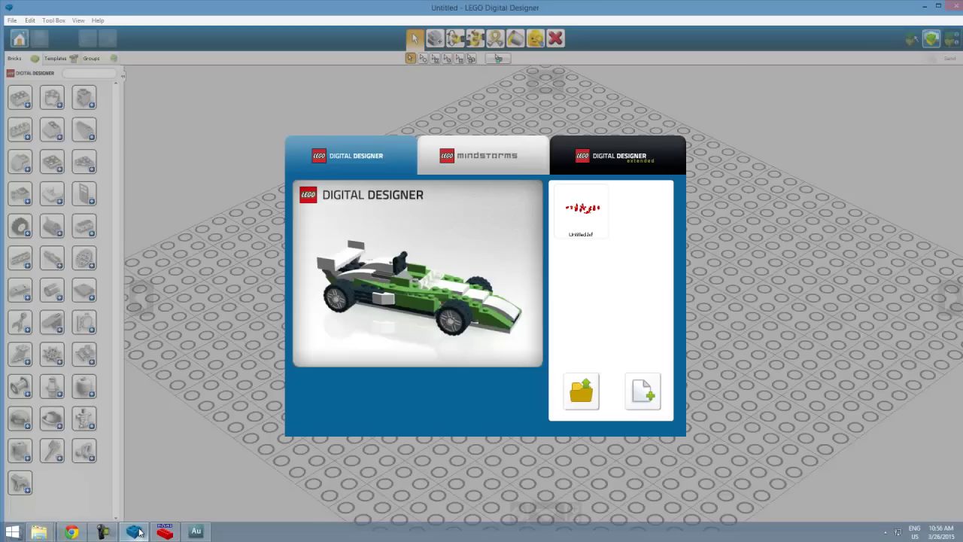
- Start a free build and browse the brick palette's colour variants down to the helmets
click(641, 392)
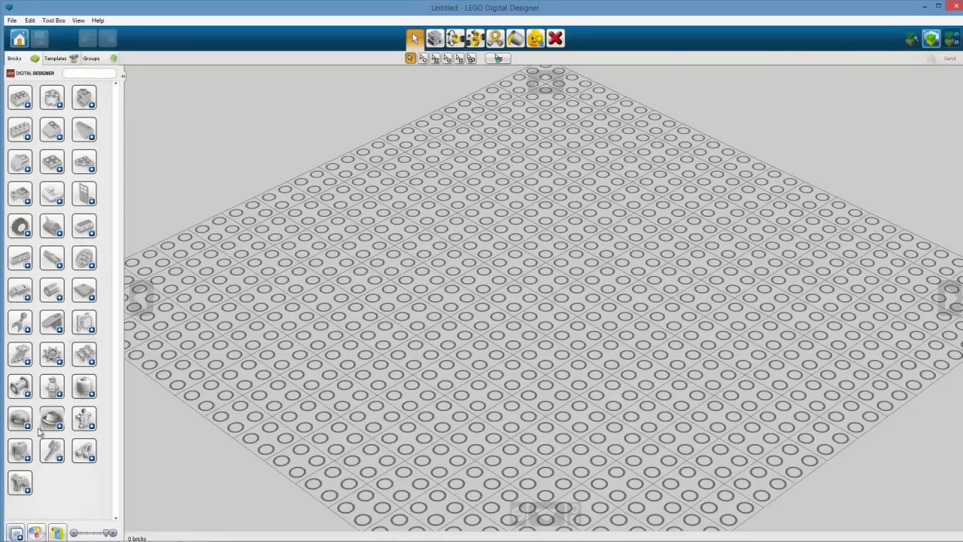
click(58, 429)
scroll(45, 406, down, 2)
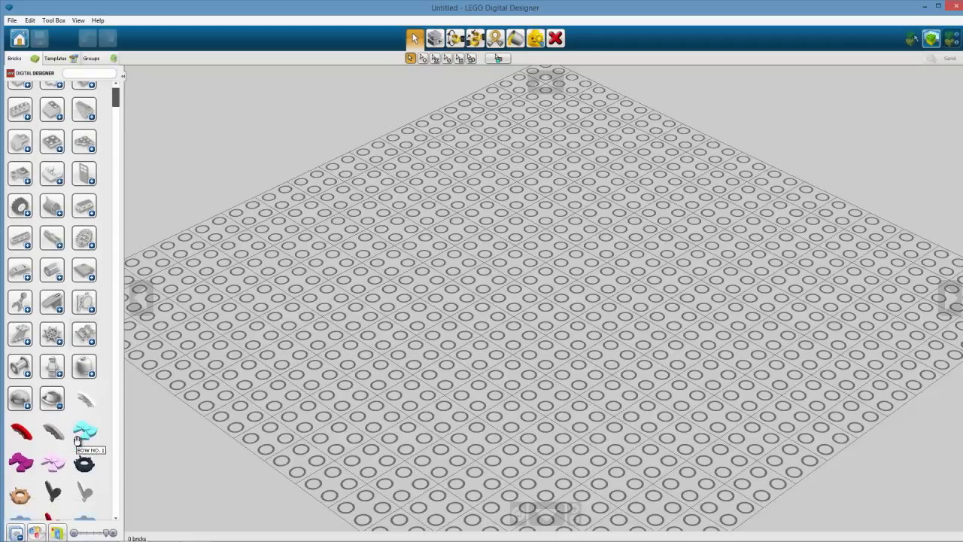
click(83, 410)
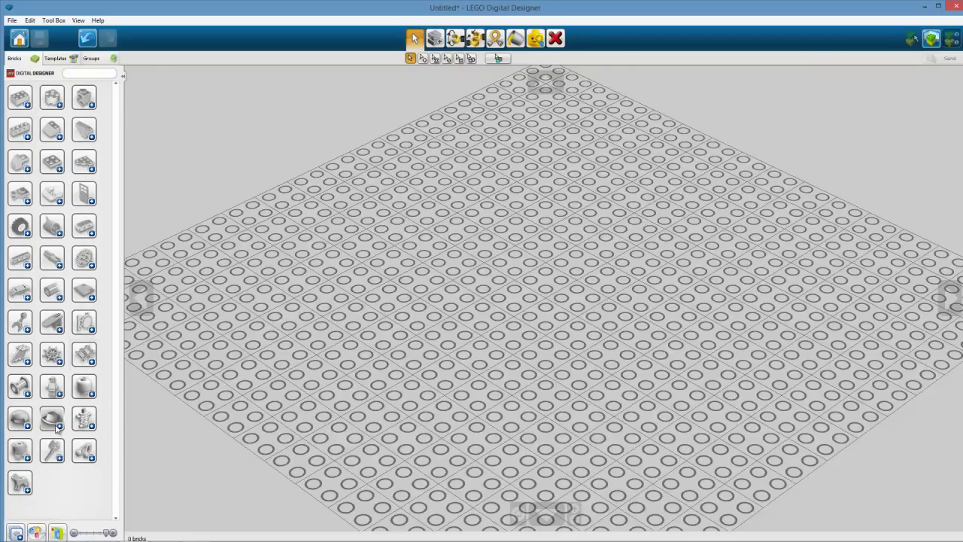
click(59, 427)
drag(117, 96, 141, 298)
- Place the red helmet 15554 on the baseplate, select it, and switch to MLCad
click(53, 456)
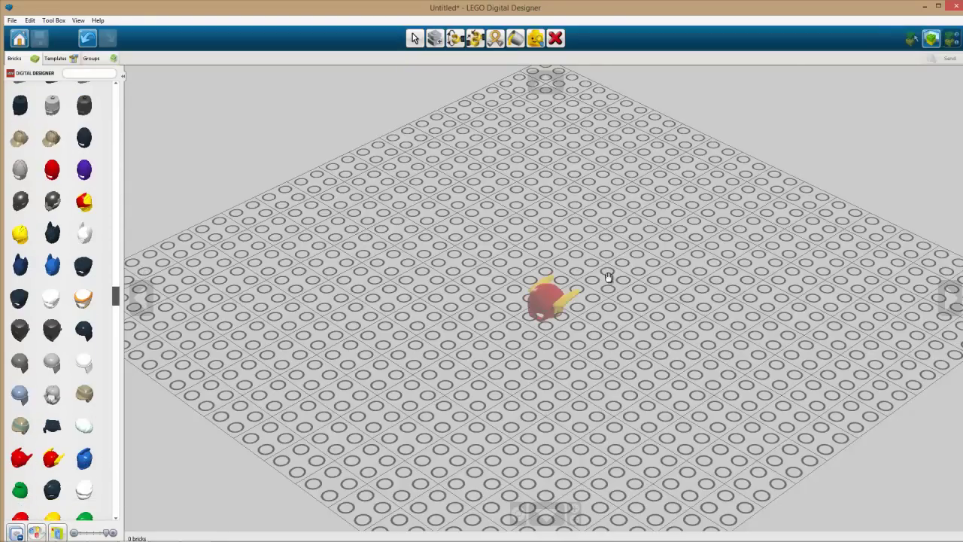
click(488, 292)
right_drag(507, 375, 469, 224)
scroll(516, 338, up, 3)
click(526, 301)
right_drag(489, 303, 474, 386)
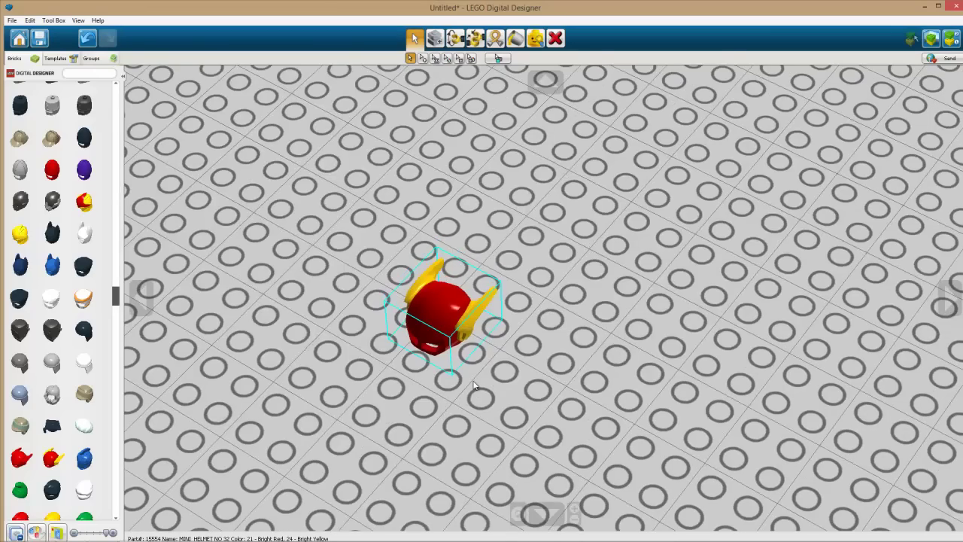
key(alt+Tab)
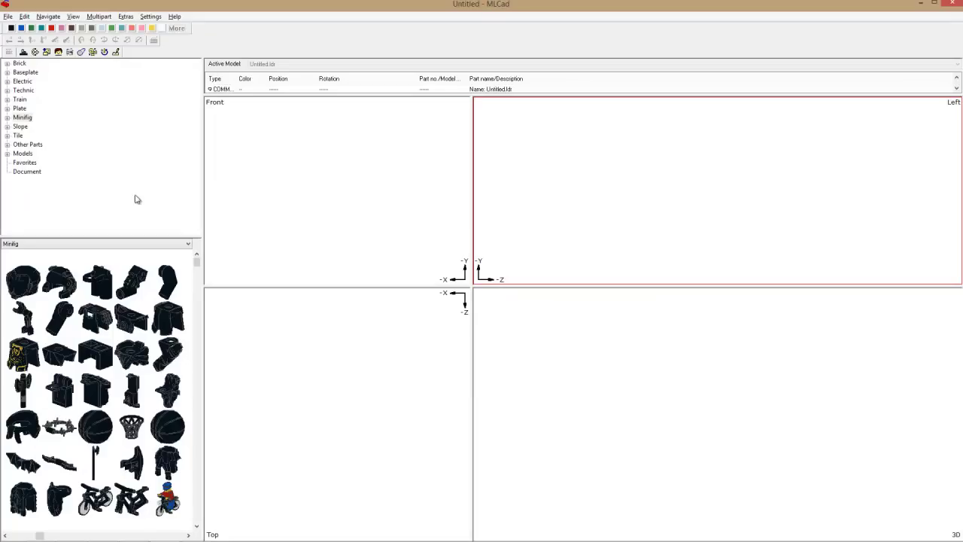
- Open the Minifig Generator and pick the Superheroes entry in the Hat/Hairpiece list
click(57, 51)
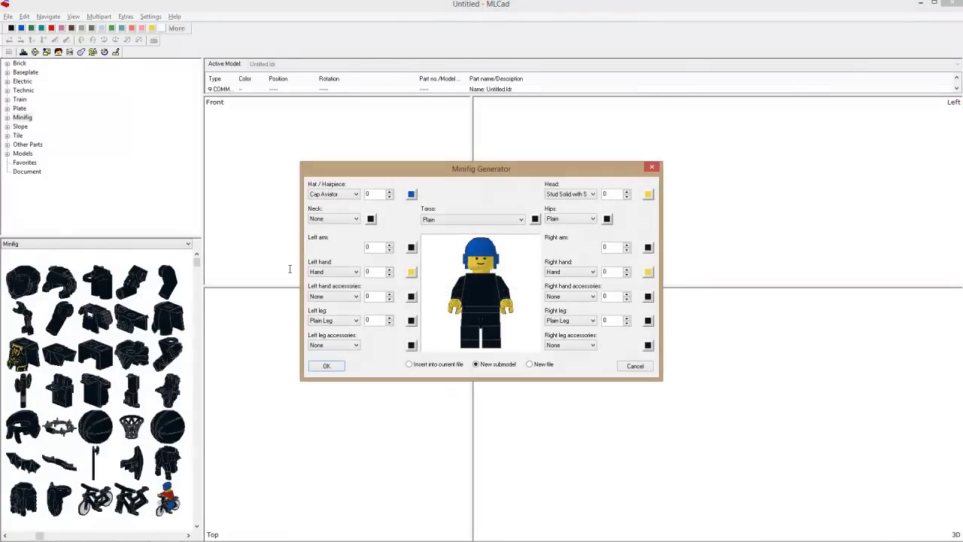
click(338, 196)
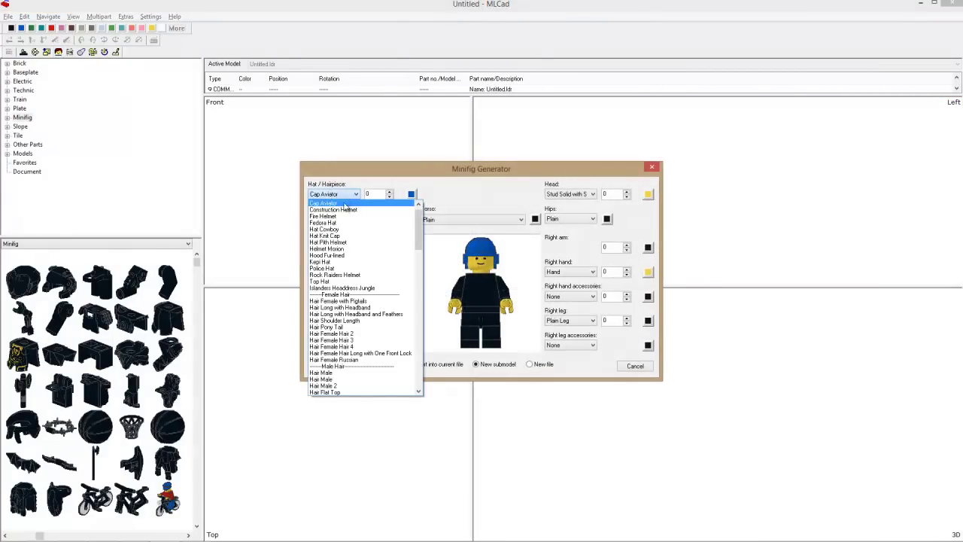
scroll(378, 314, down, 9)
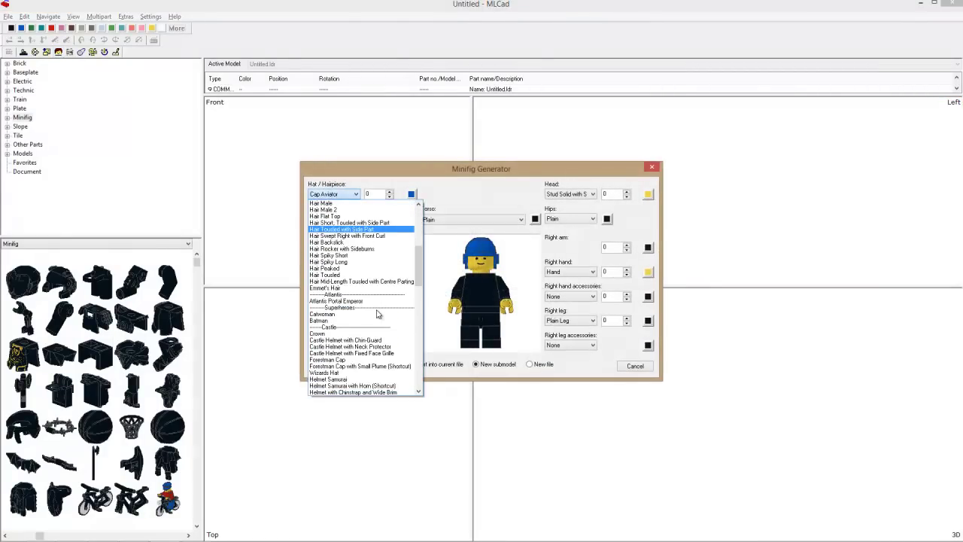
click(376, 308)
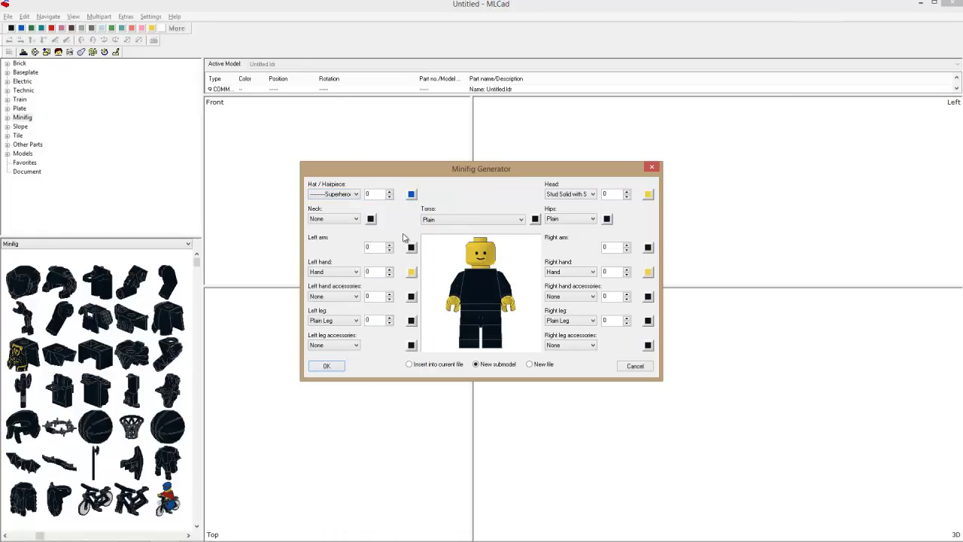
- Scroll through the hat choices again, leaving the minifig without a hat
click(356, 194)
click(355, 194)
scroll(356, 194, down, 1)
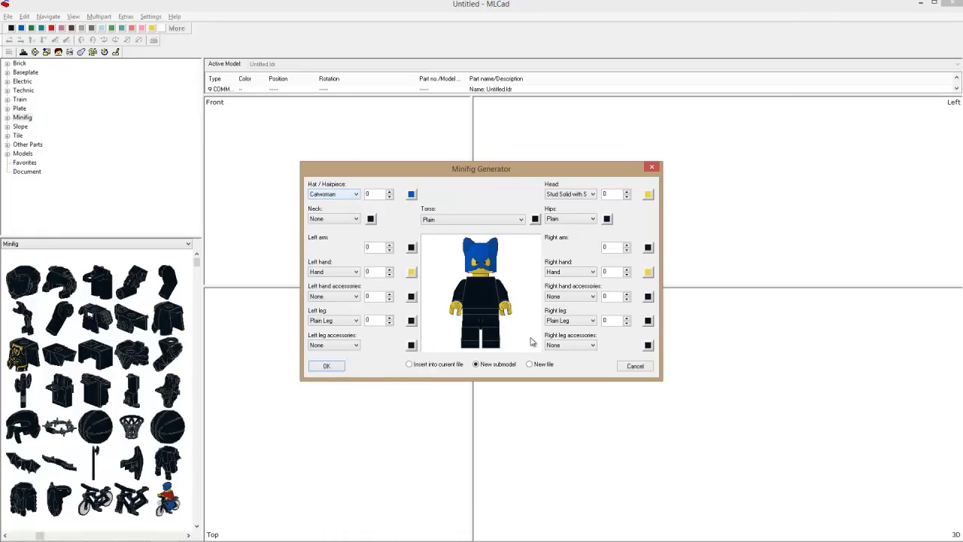
scroll(486, 300, up, 3)
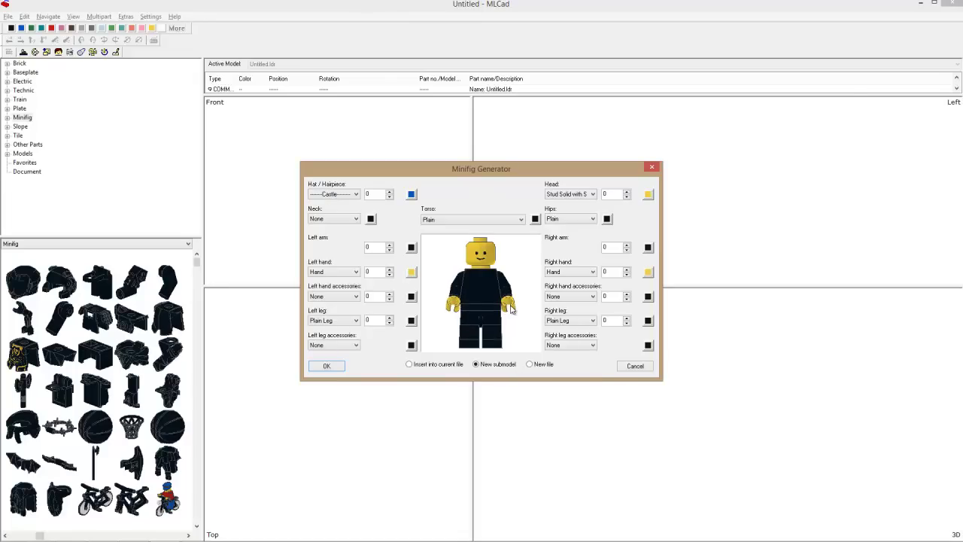
scroll(510, 309, down, 2)
scroll(511, 308, up, 2)
scroll(509, 311, down, 2)
scroll(510, 309, up, 2)
mouse_move(113, 539)
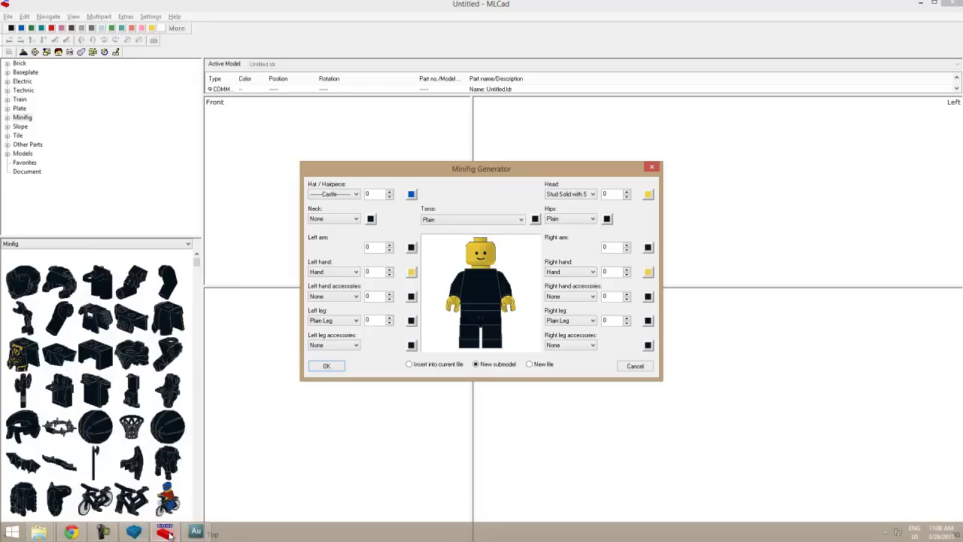
- Add the white Trooper/ATST helmet 57900 beside the red helmet, then switch to Chrome
click(132, 533)
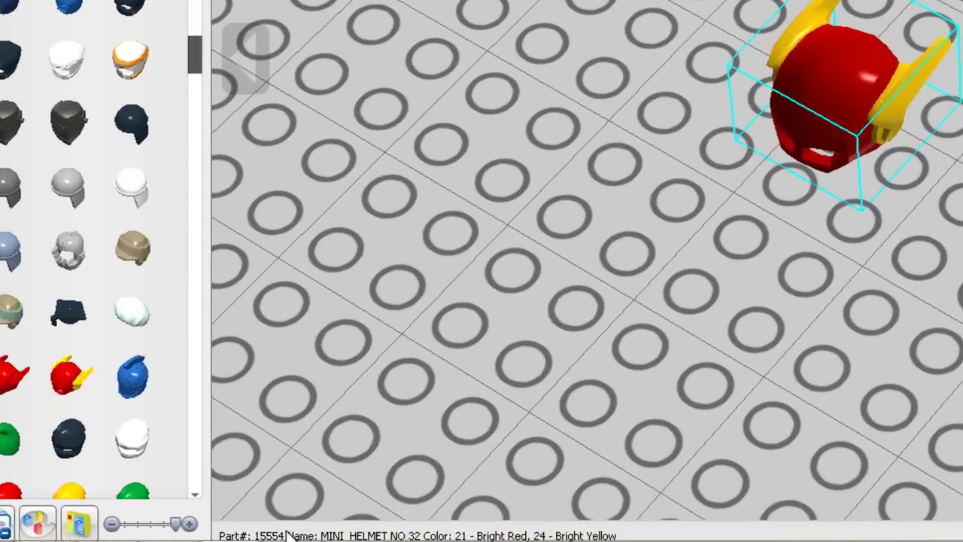
click(456, 68)
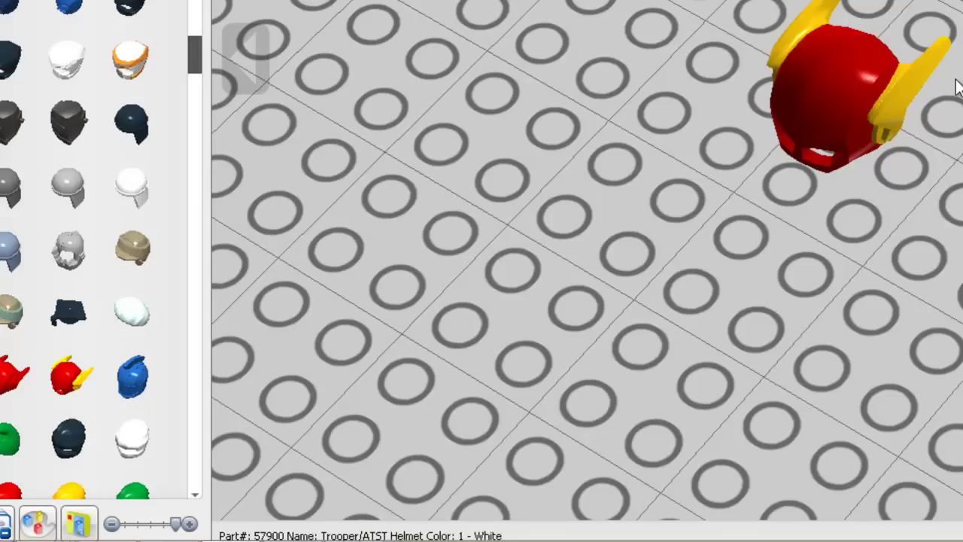
click(864, 46)
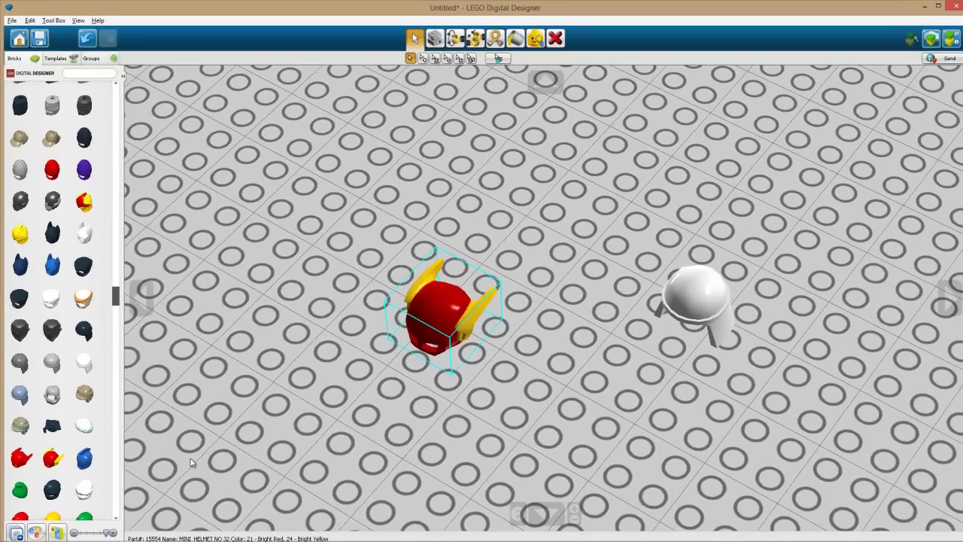
right_drag(476, 339, 472, 262)
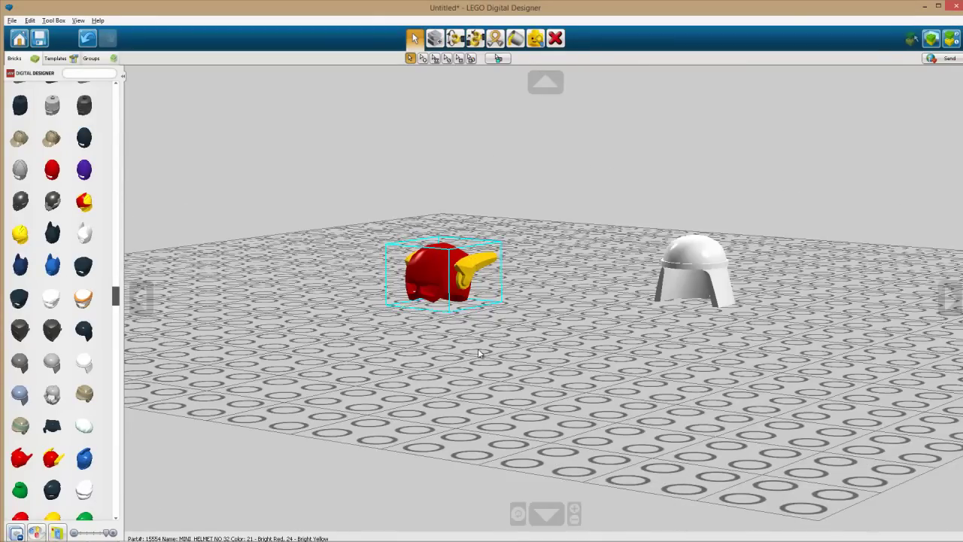
key(alt+Tab)
- Open the Not in LDraw parts table from the Digital Bricks home page
key(Tab)
key(Tab)
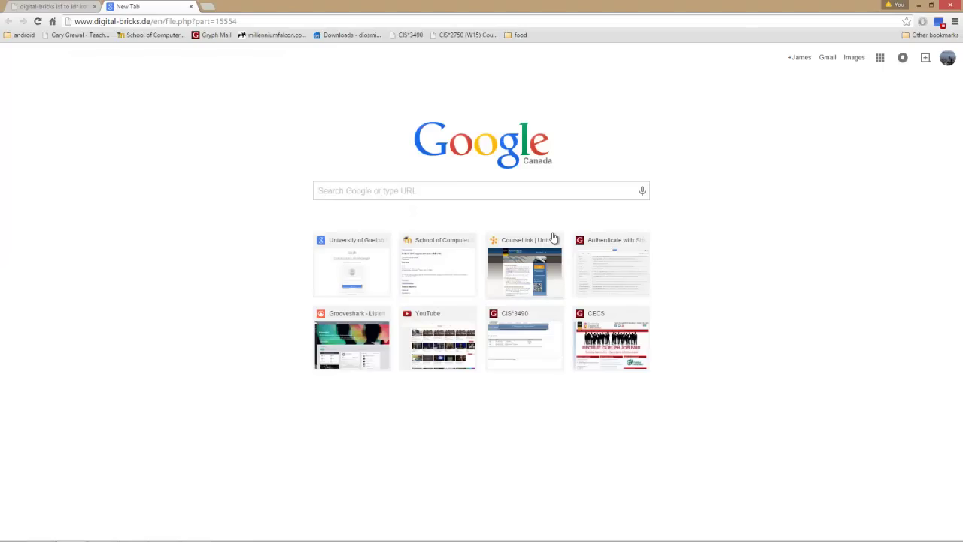
click(46, 6)
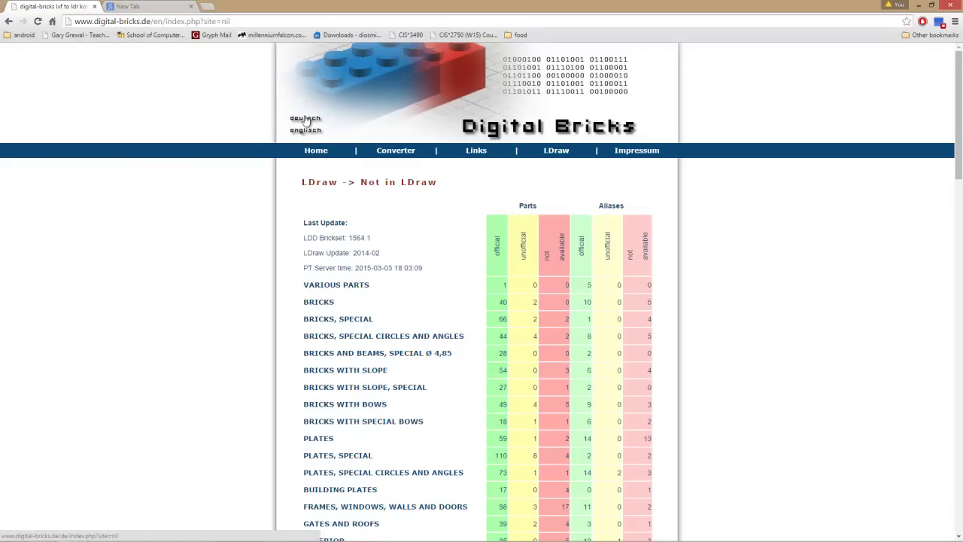
click(316, 151)
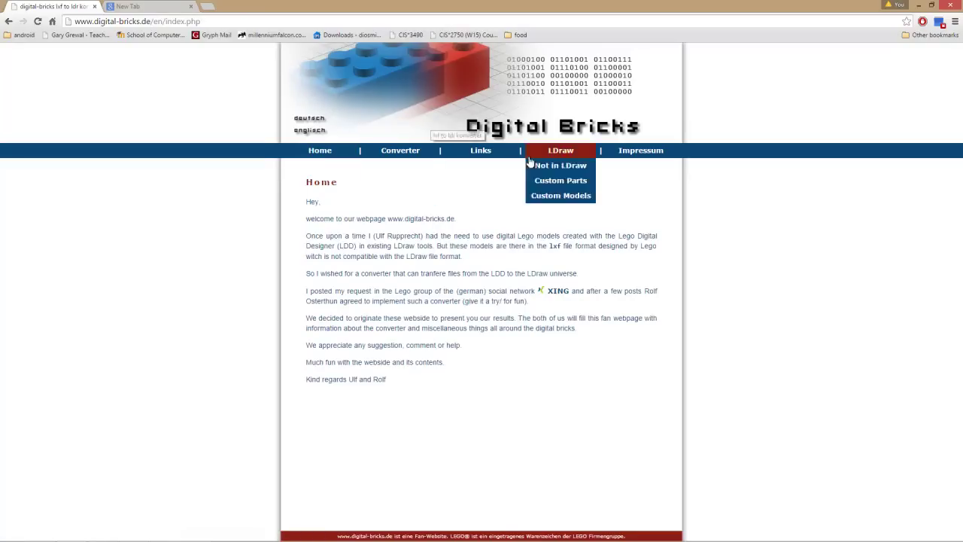
mouse_move(568, 153)
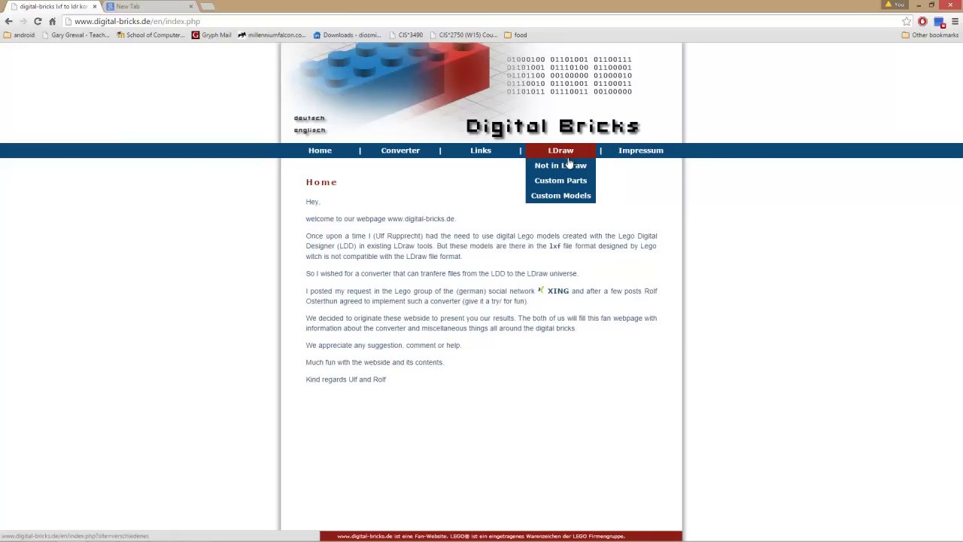
click(569, 167)
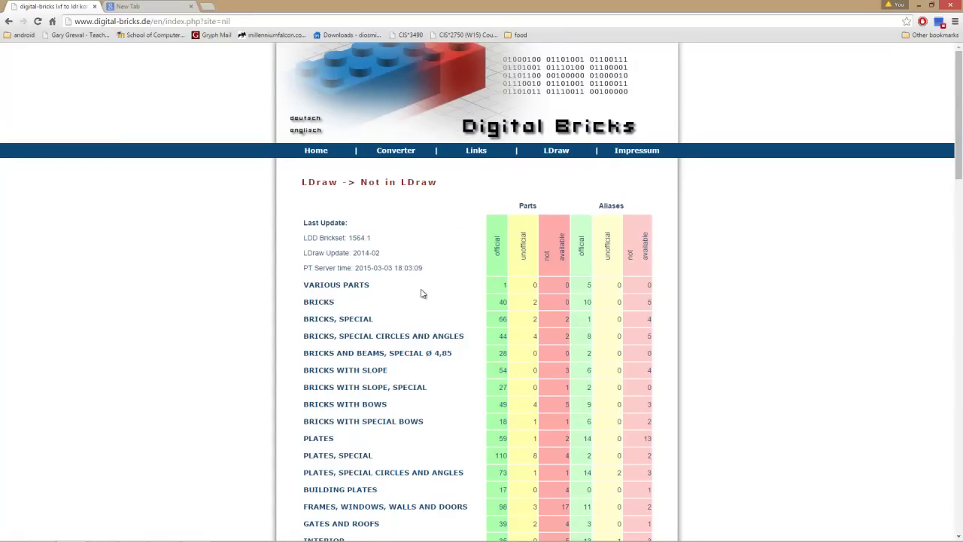
- Scroll the table down past the MINI FIGURE and FIGURE, HEAD CLOTHING rows
scroll(422, 294, down, 3)
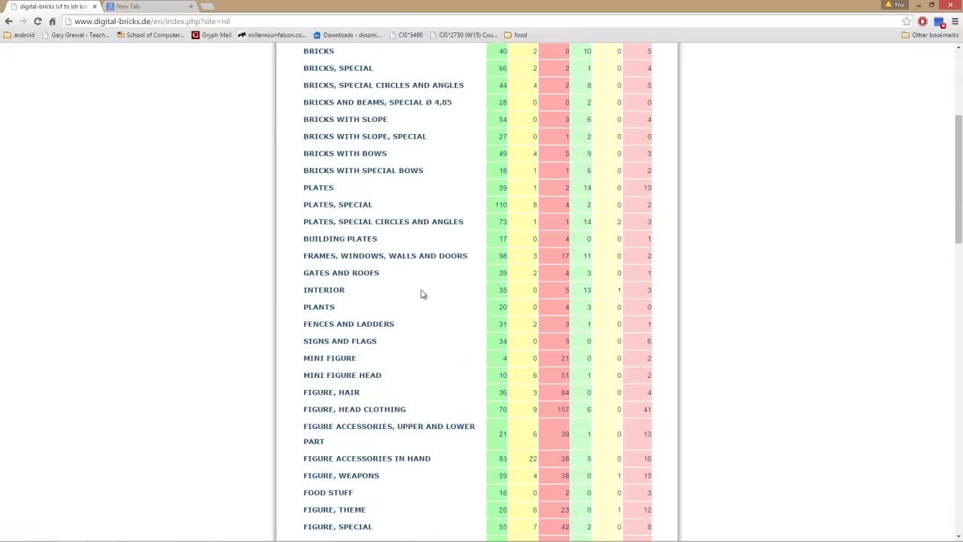
scroll(422, 294, down, 2)
scroll(423, 294, up, 5)
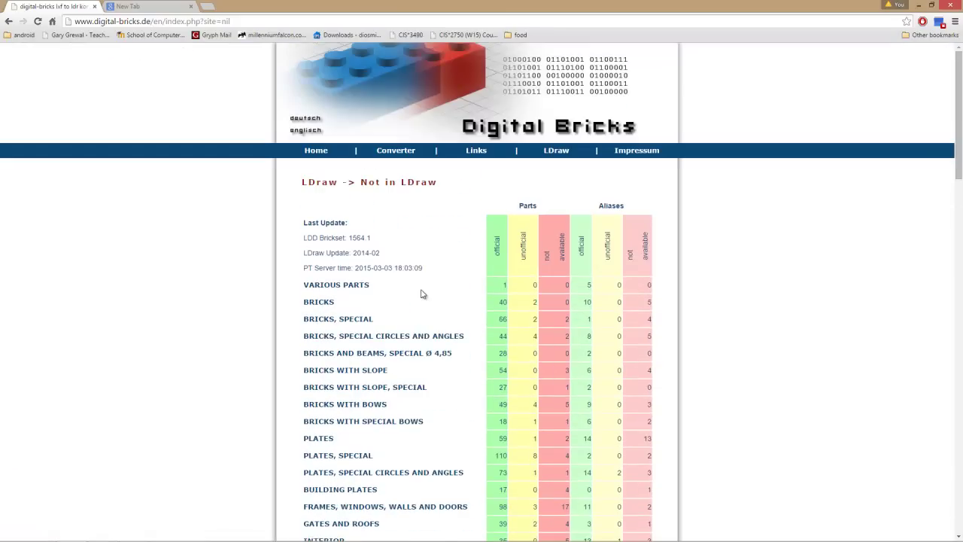
scroll(422, 293, down, 5)
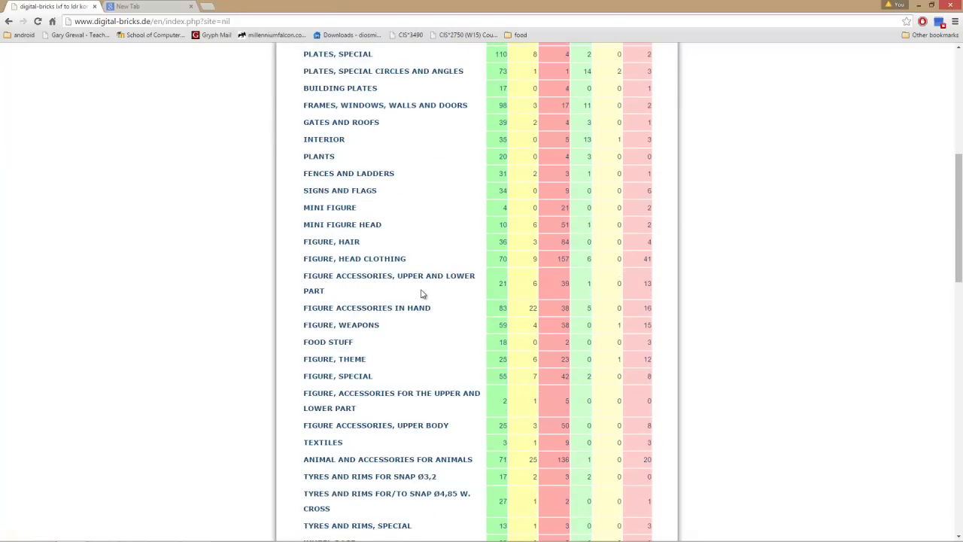
scroll(423, 294, down, 1)
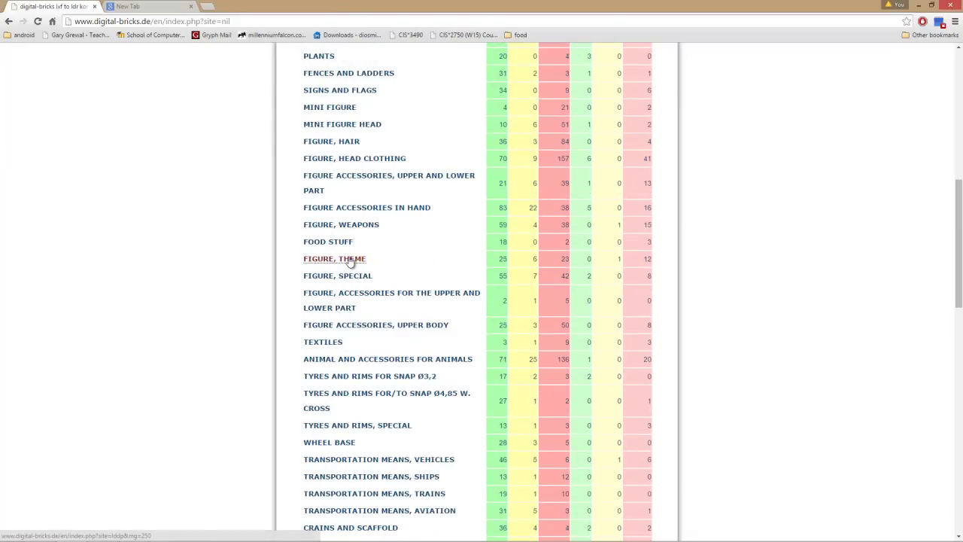
scroll(423, 286, down, 2)
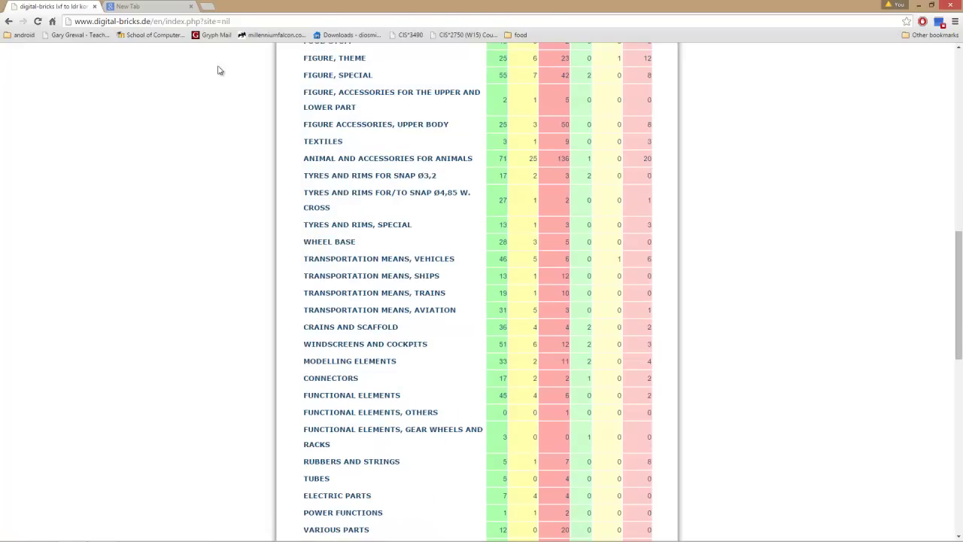
- Change the Digital Bricks file address to part=15554 and download 15554.dat
click(167, 6)
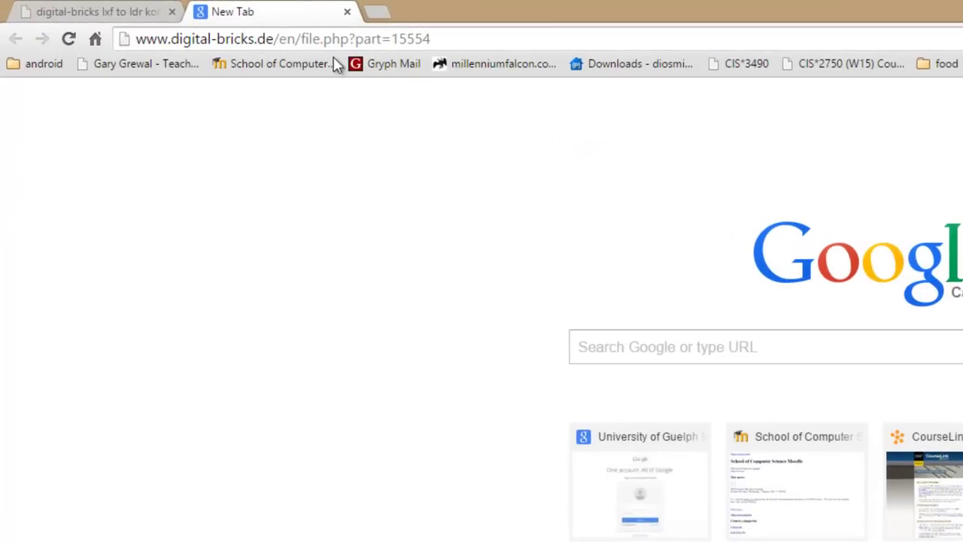
click(548, 34)
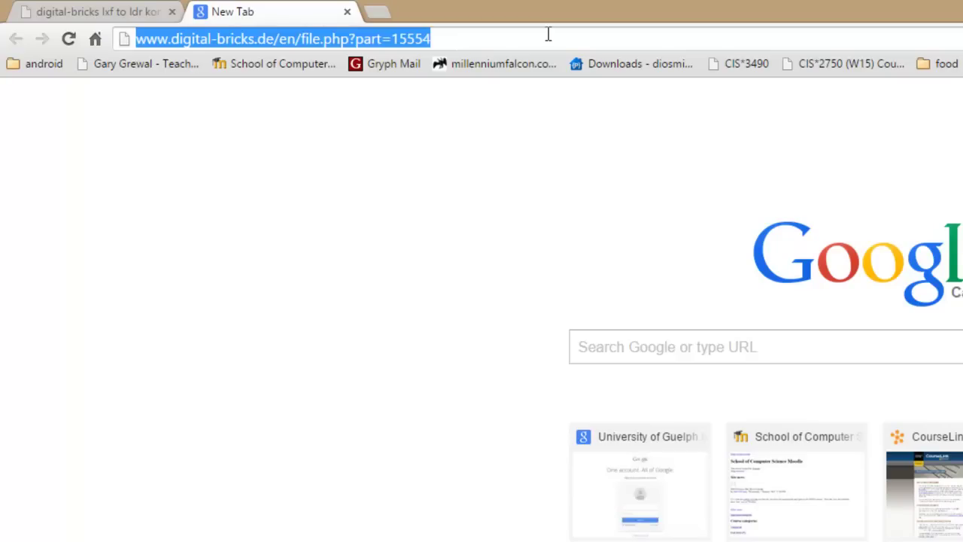
click(548, 34)
drag(391, 39, 545, 46)
key(BackSpace)
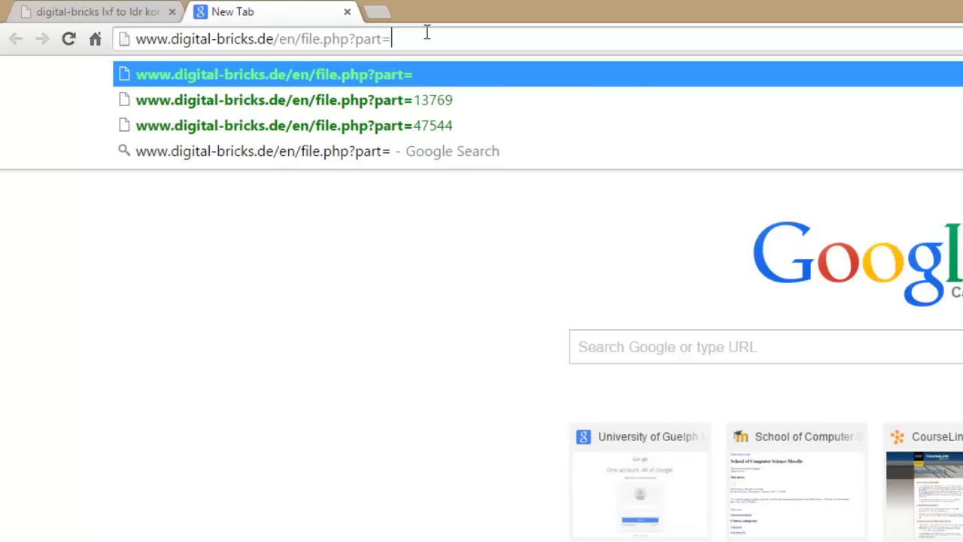
text(1)
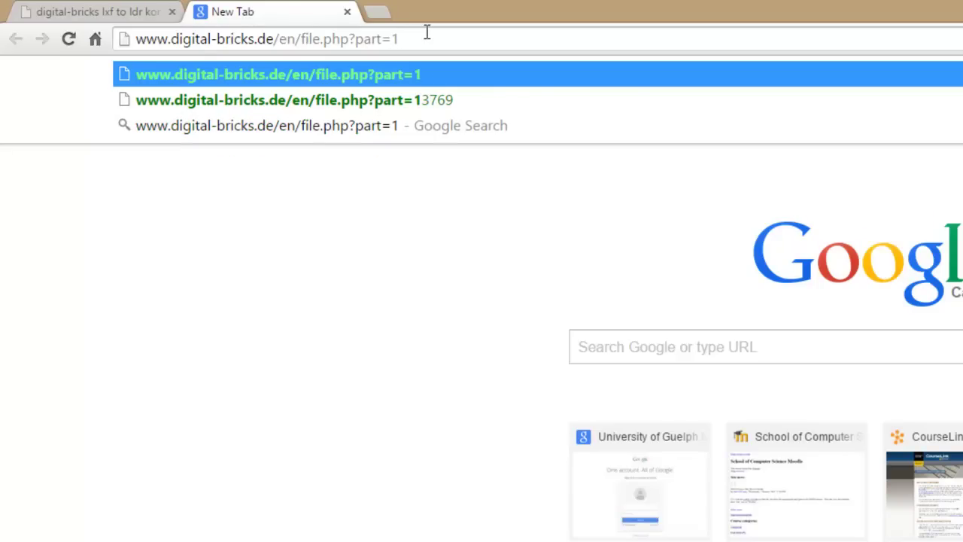
text(555)
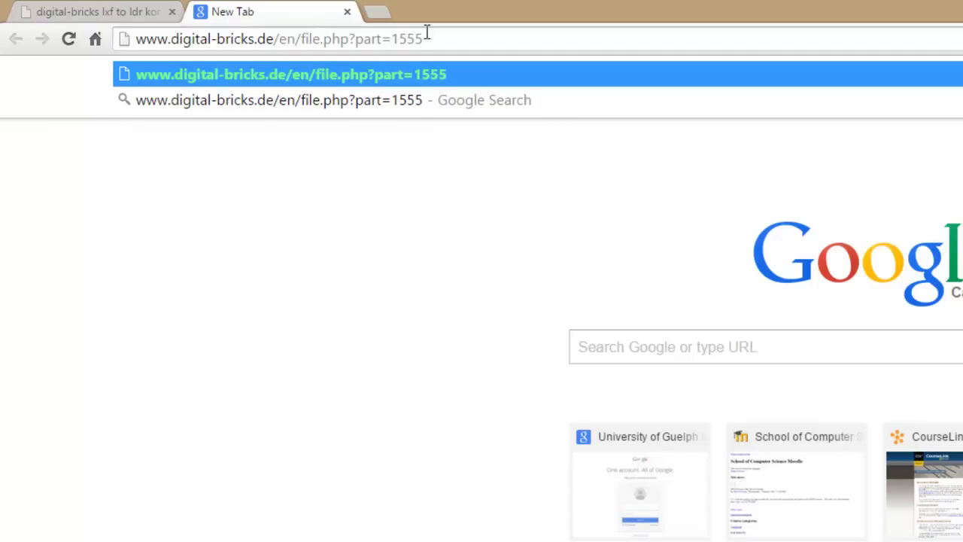
text(4)
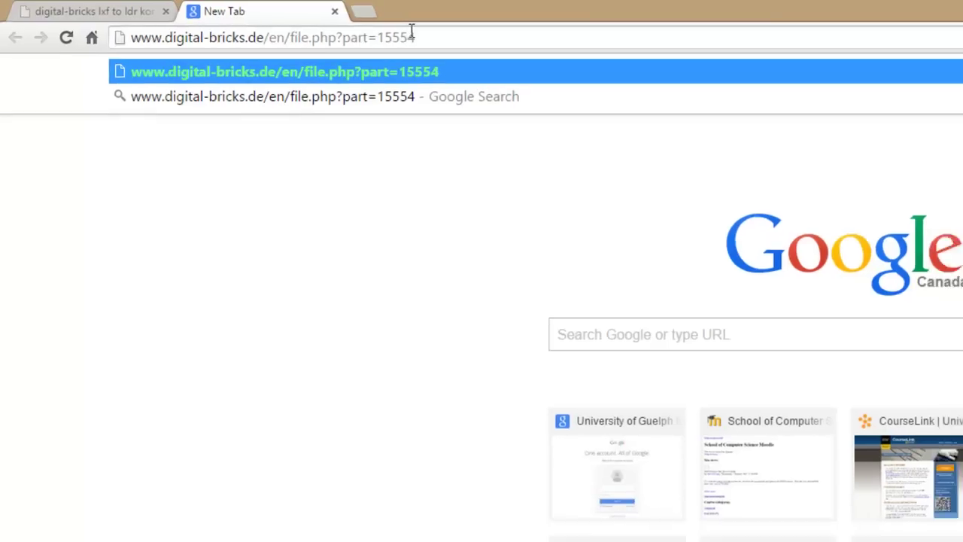
key(Return)
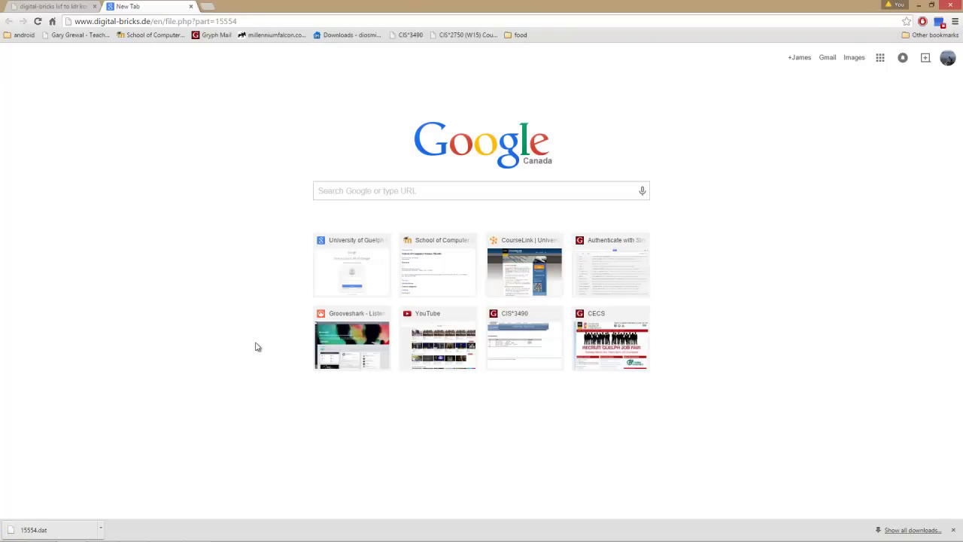
- Open C:\LDraw in a second Explorer window beside the Downloads folder
key(alt+Tab)
key(alt+Tab)
key(alt+Tab)
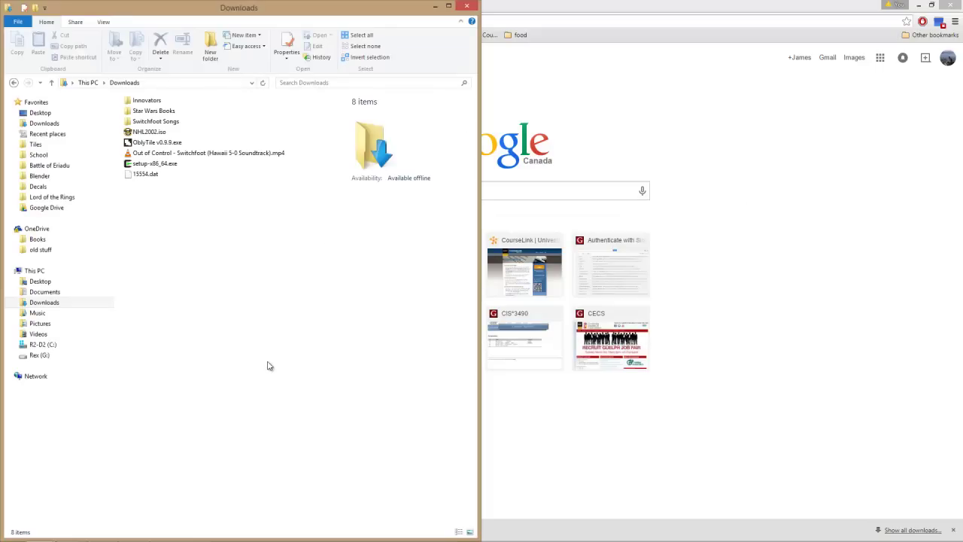
click(158, 174)
key(alt+Tab)
key(alt+Tab)
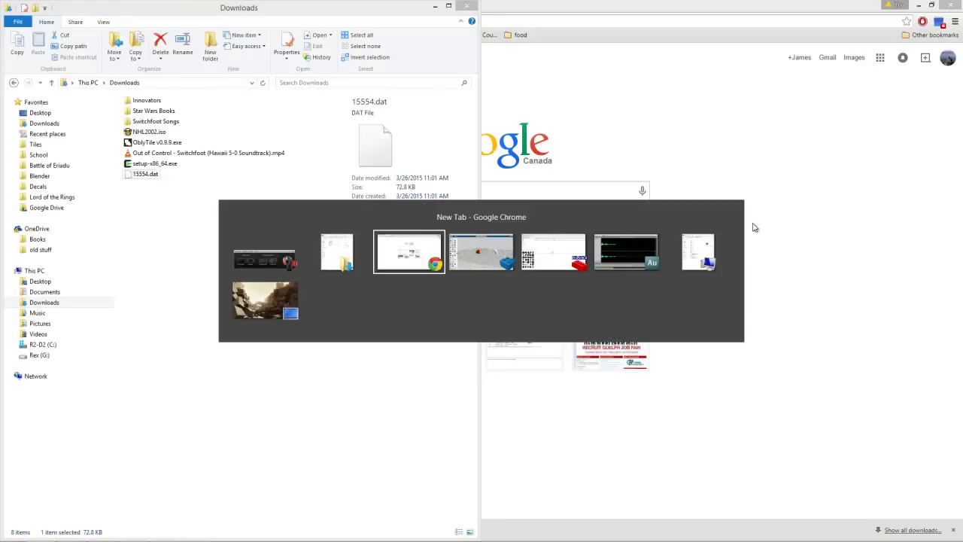
click(700, 260)
double_click(668, 313)
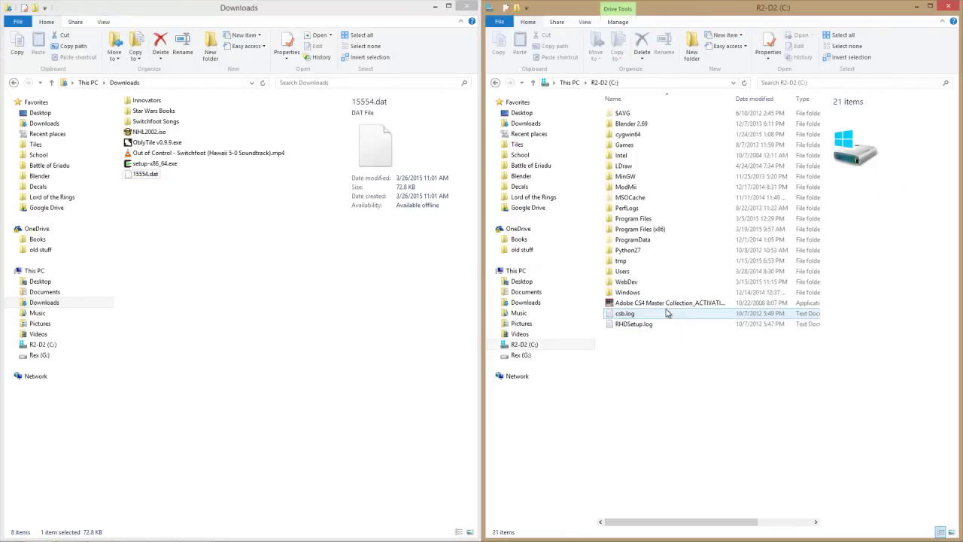
click(663, 167)
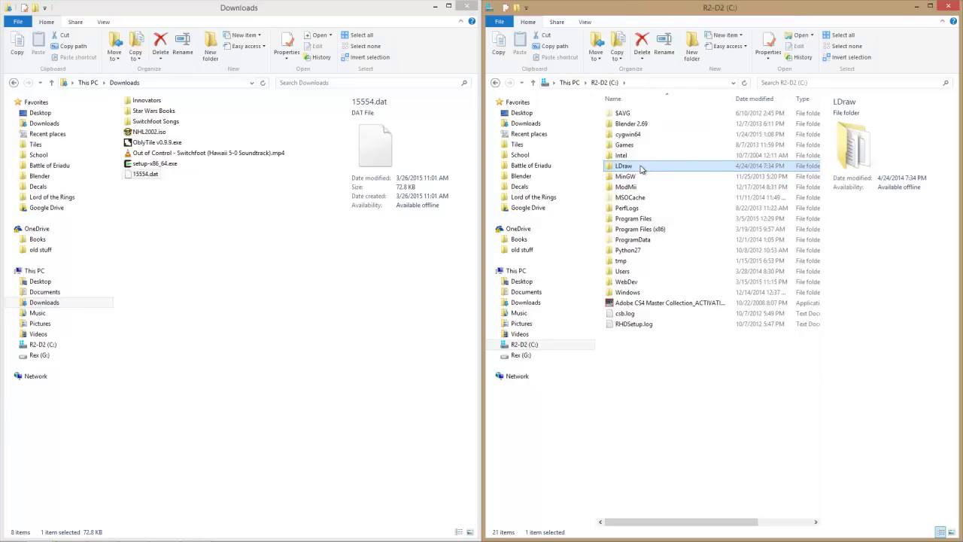
double_click(641, 167)
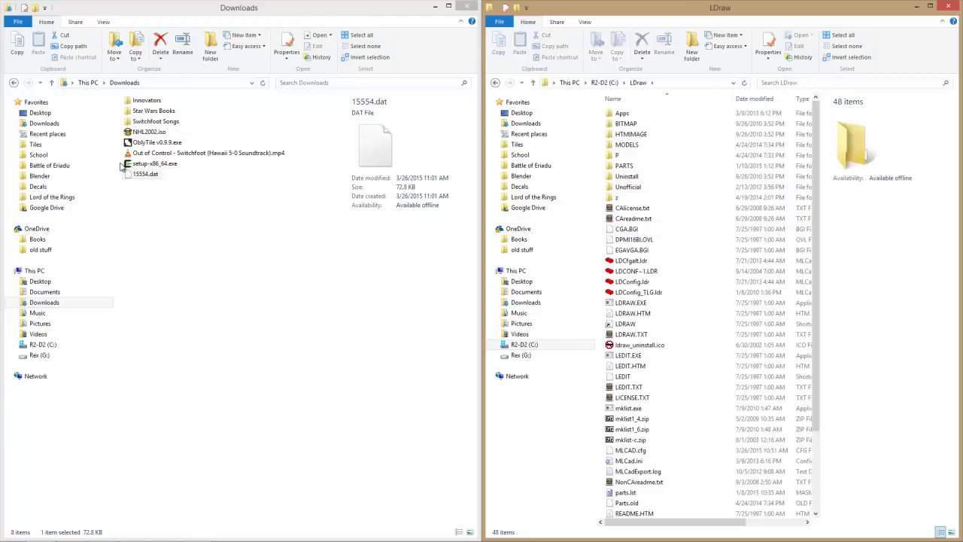
- Drag 15554.dat from Downloads into the LDraw PARTS folder and verify it arrived
click(154, 176)
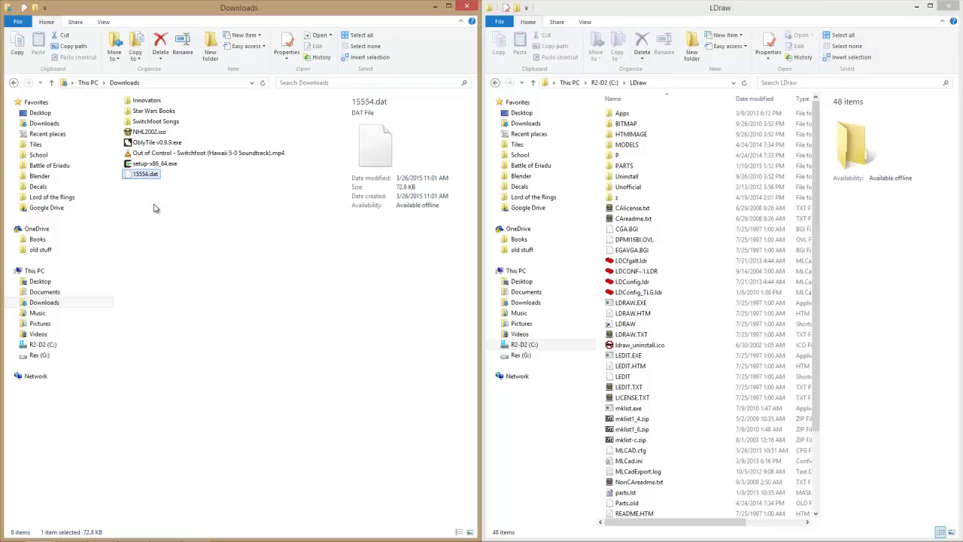
click(151, 197)
drag(145, 174, 625, 169)
double_click(624, 168)
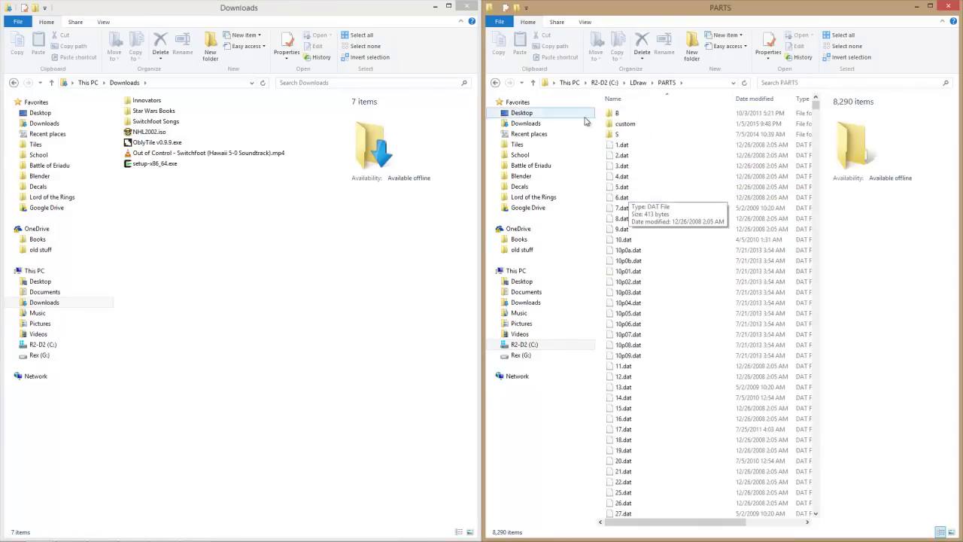
click(639, 83)
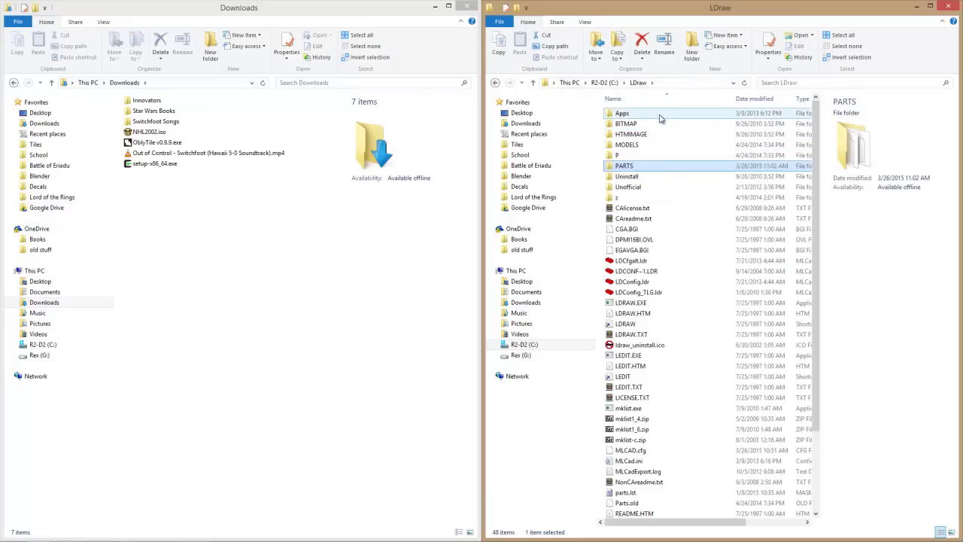
- Back in MLCad's Minifig Generator, page through the Hat / Hairpiece list
mouse_move(207, 536)
click(165, 532)
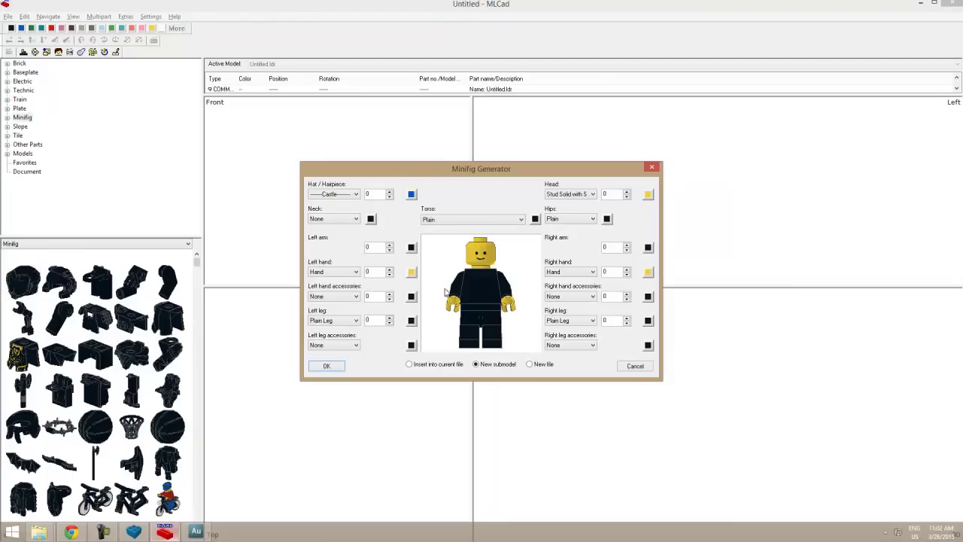
click(635, 366)
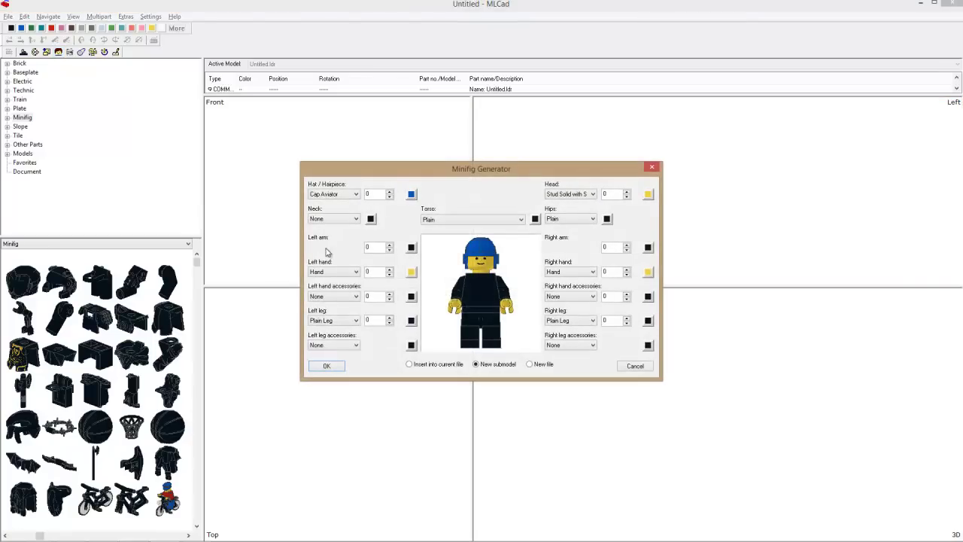
click(326, 195)
key(Page_Down)
key(Page_Down)
key(Page_Down)
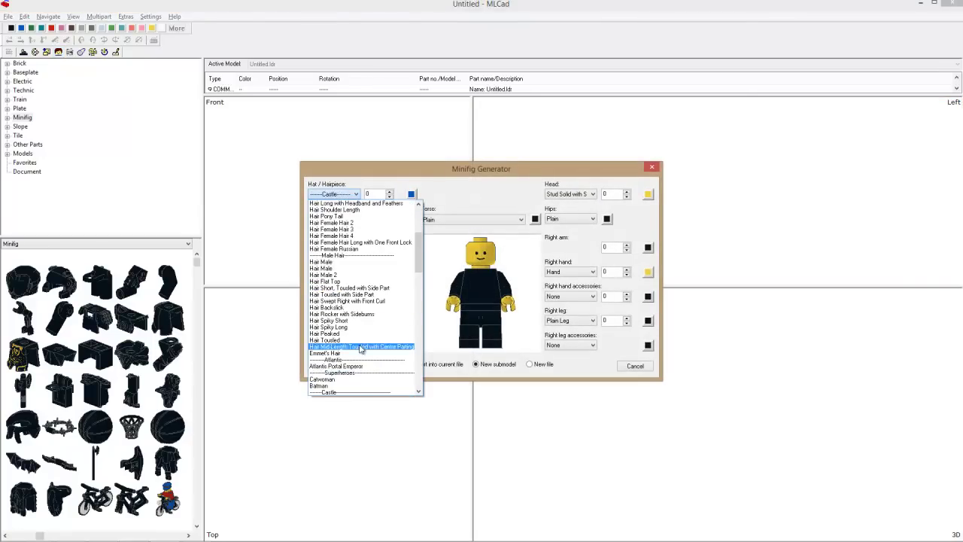
click(354, 373)
- Step through the superhero cowls back to a bare head, then cancel the generator
key(Down)
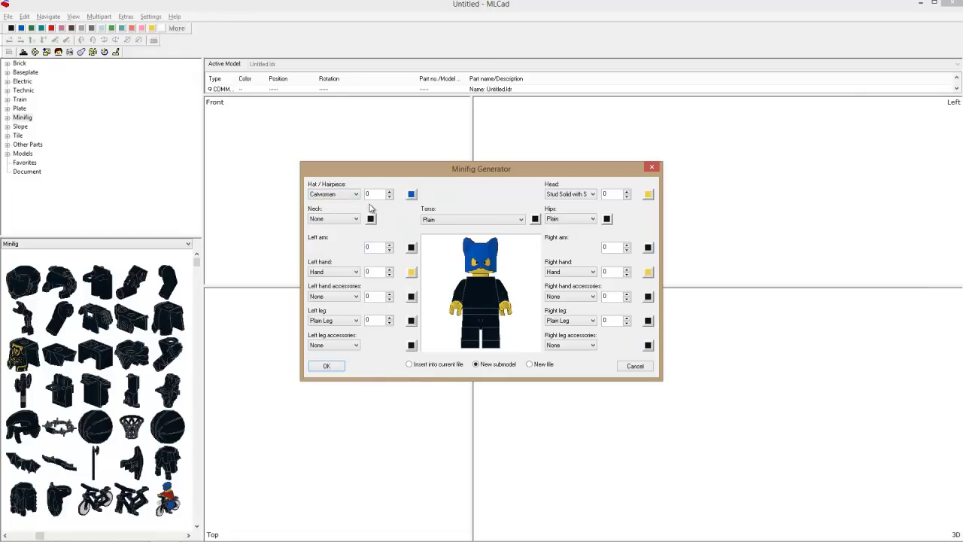
key(Down)
key(Up)
key(Up)
key(Down)
key(Up)
key(Up)
click(635, 366)
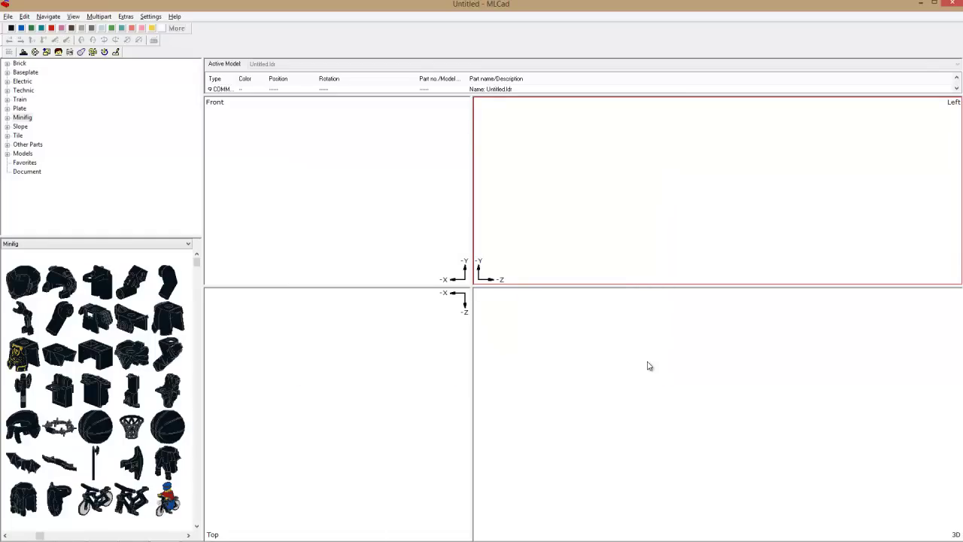
- Browse to LDraw > Apps > MLCad and edit MLCad.ini with Notepad++
key(alt+Tab)
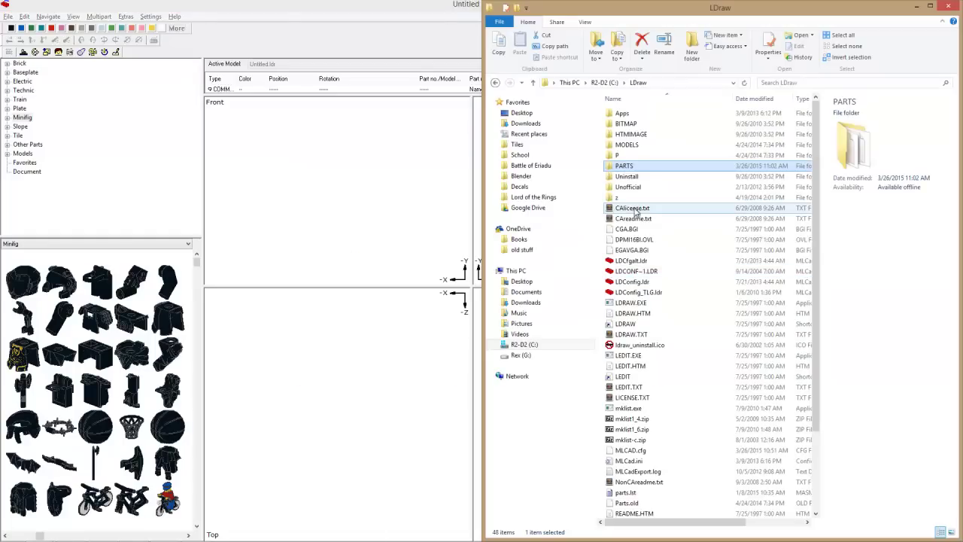
double_click(623, 113)
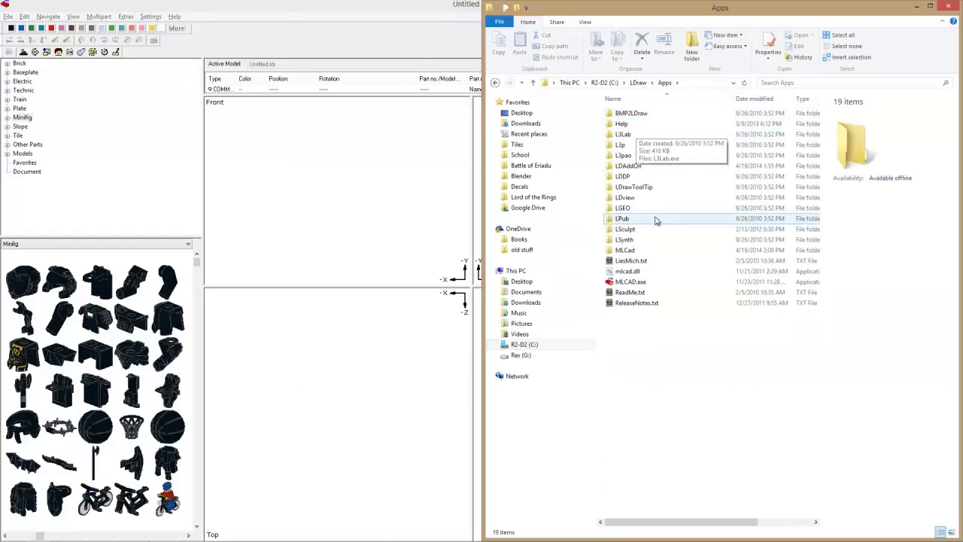
double_click(678, 250)
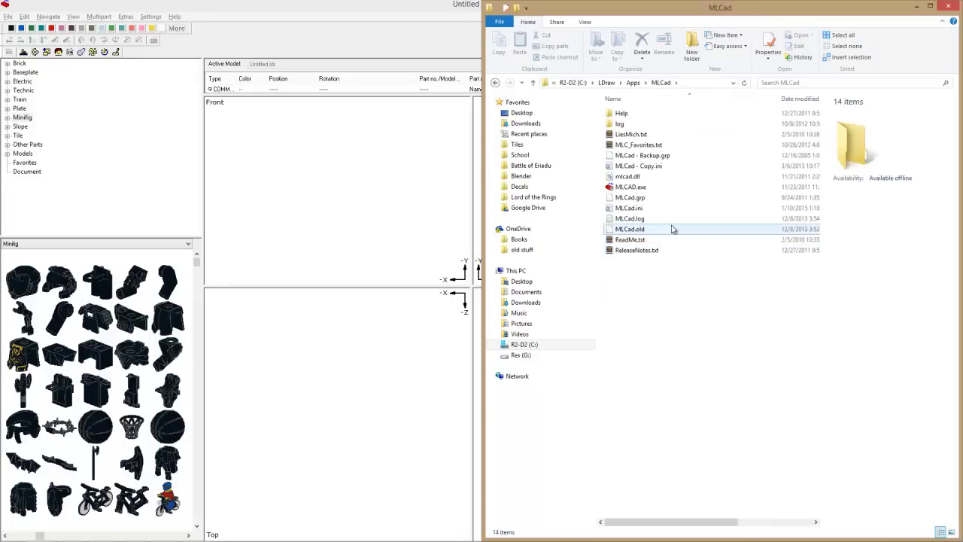
click(647, 208)
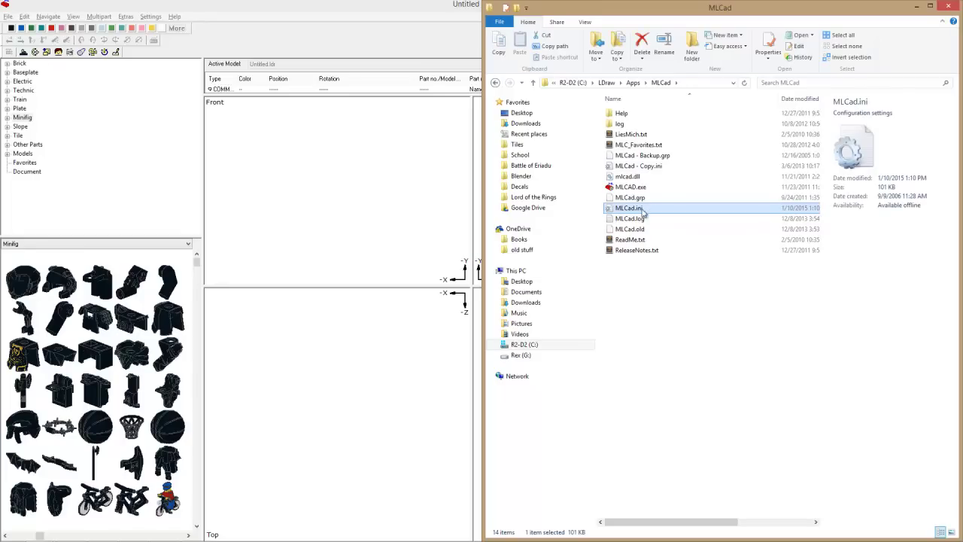
right_click(645, 211)
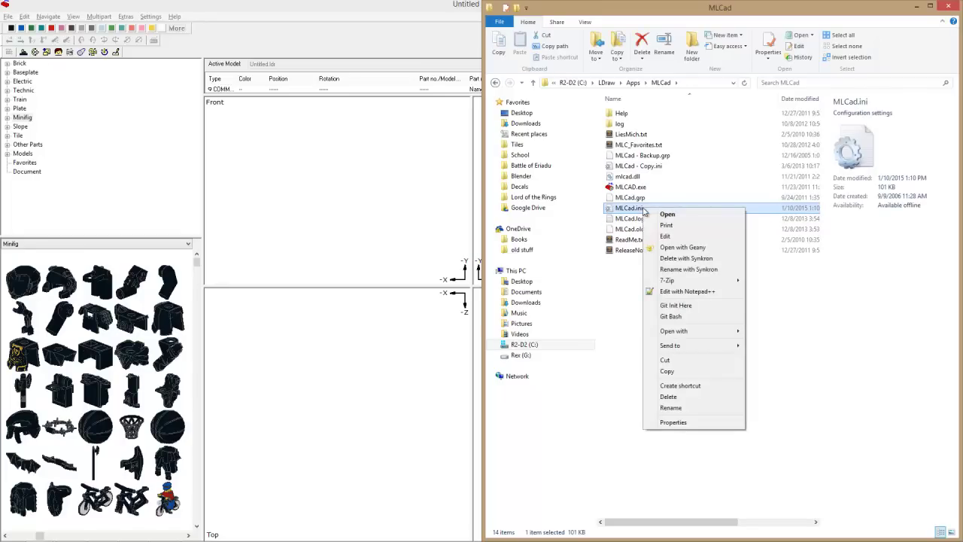
click(689, 294)
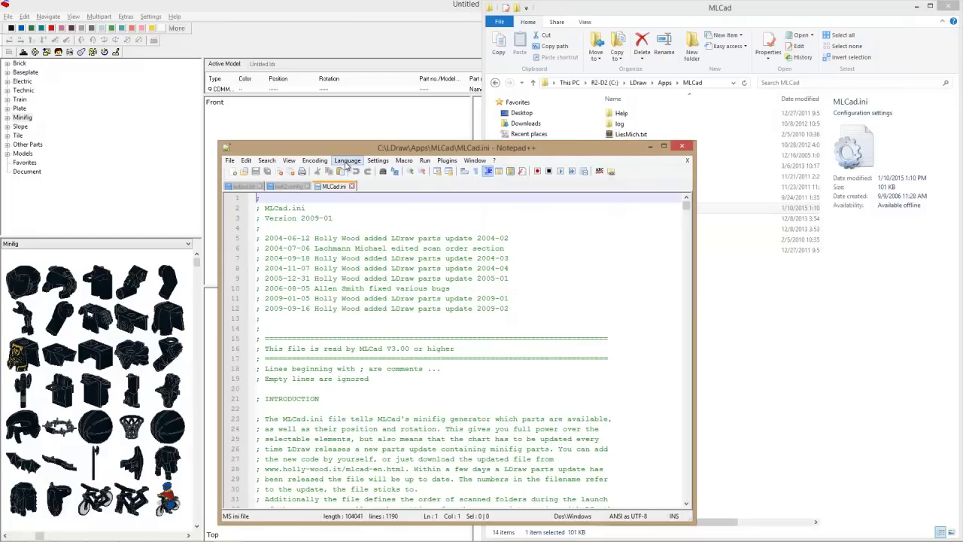
- Close the test2.config and output.ldr tabs and maximize the Notepad++ window
click(304, 185)
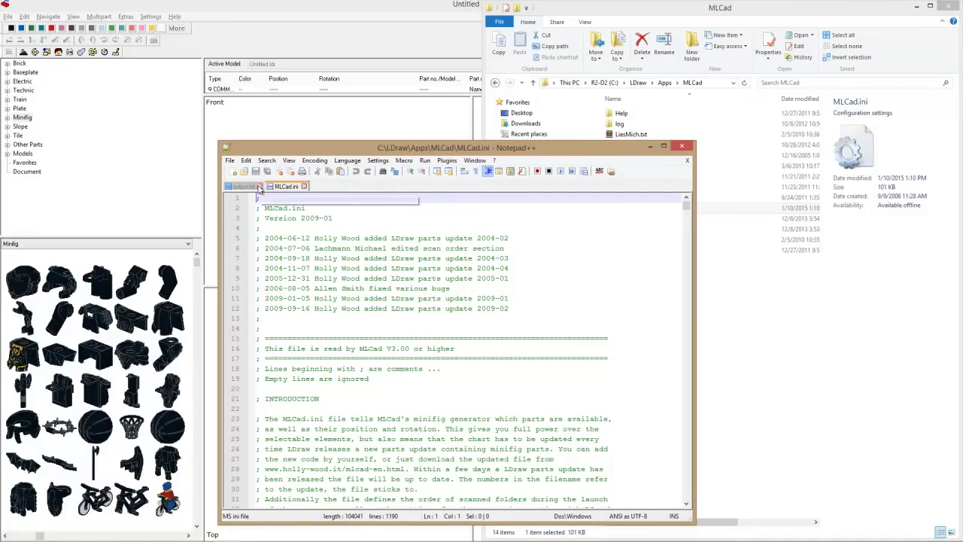
click(261, 186)
drag(323, 148, 308, 4)
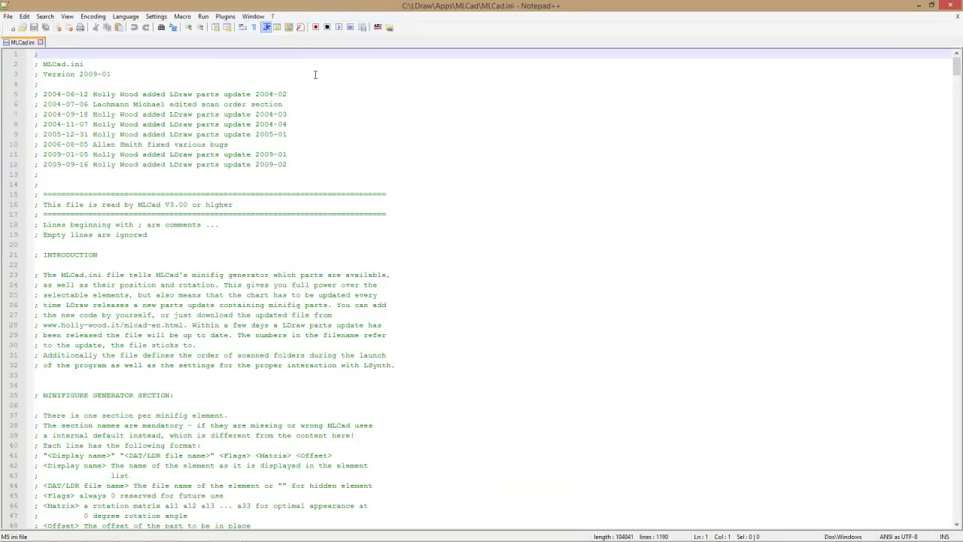
- Scroll through MLCad.ini to the [HATS] section
click(301, 215)
scroll(316, 307, down, 20)
scroll(317, 307, down, 11)
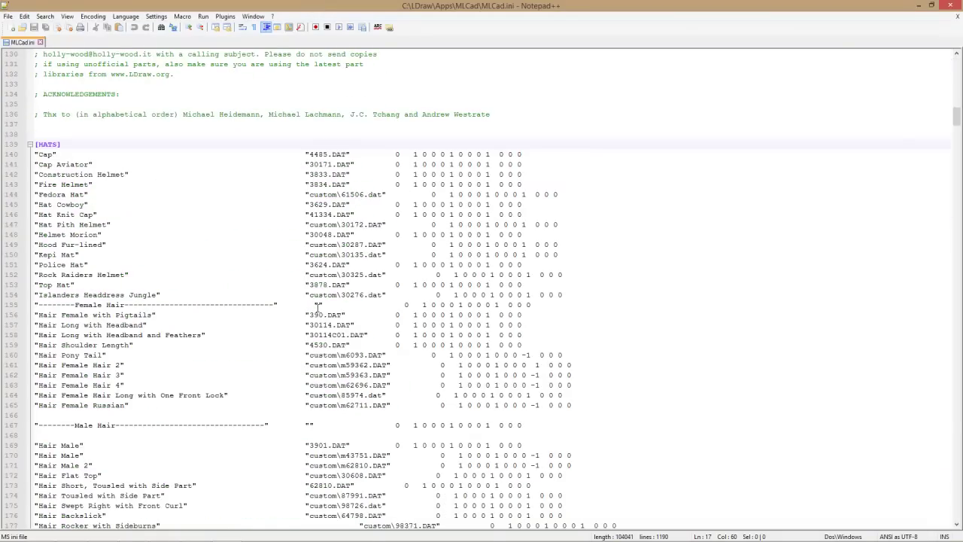
click(129, 234)
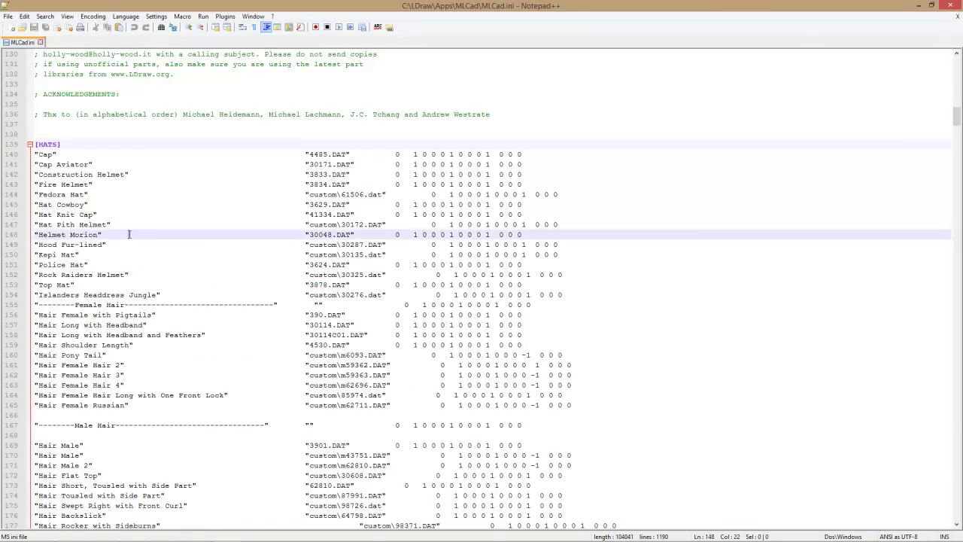
click(50, 165)
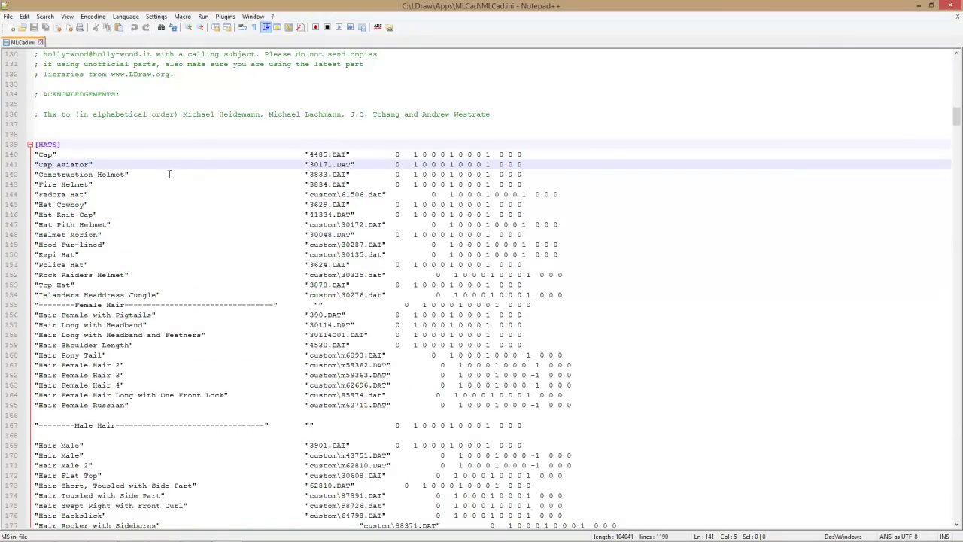
scroll(150, 322, down, 12)
scroll(154, 304, down, 5)
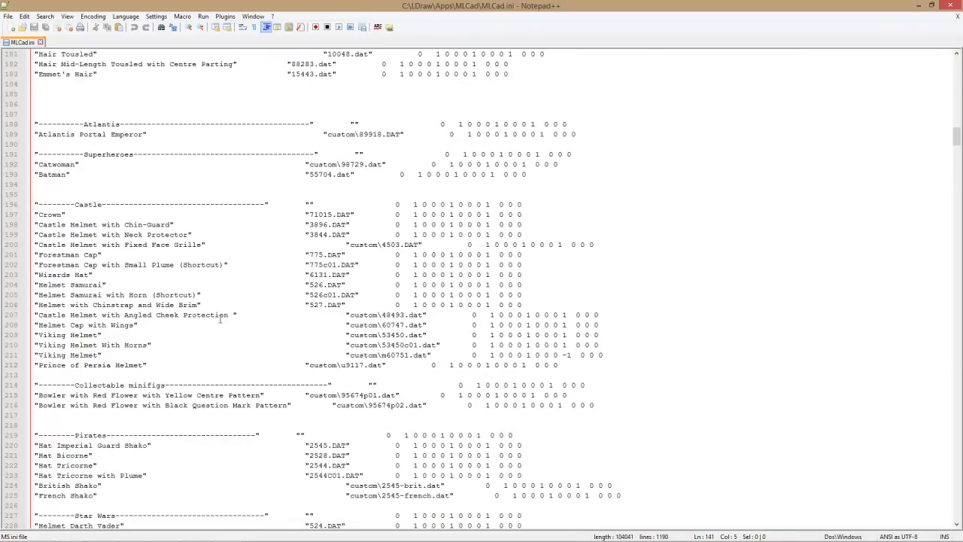
scroll(220, 319, up, 20)
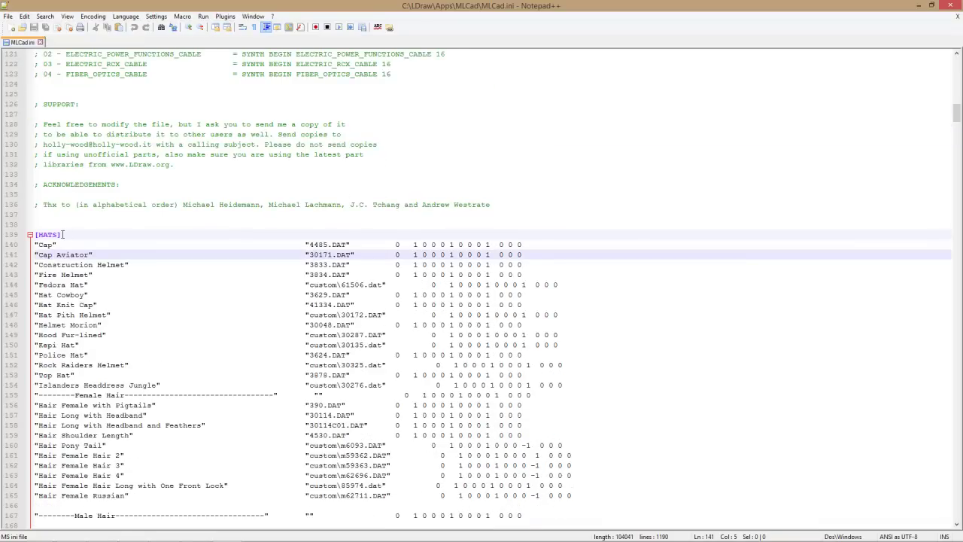
double_click(43, 235)
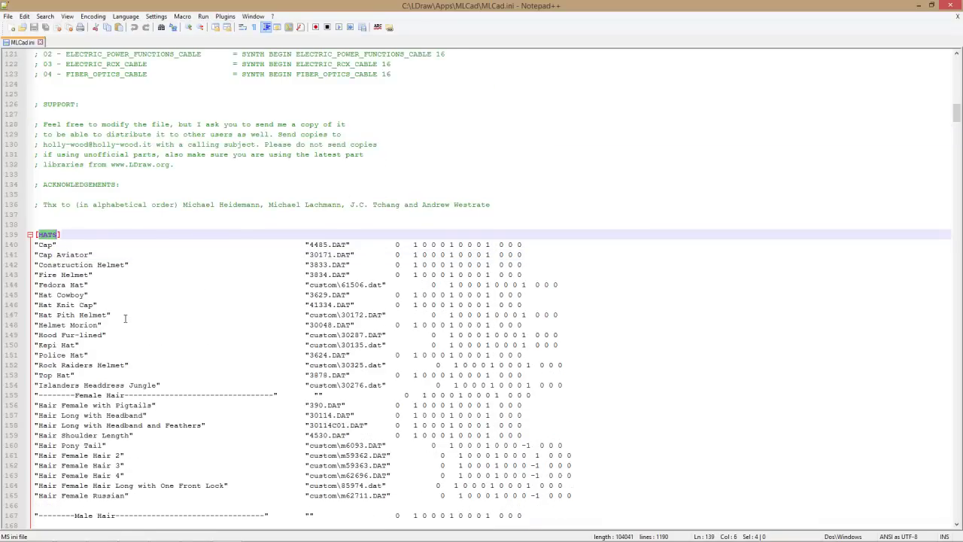
- Select the whole Batman line in the Superheroes hat group
scroll(125, 319, down, 20)
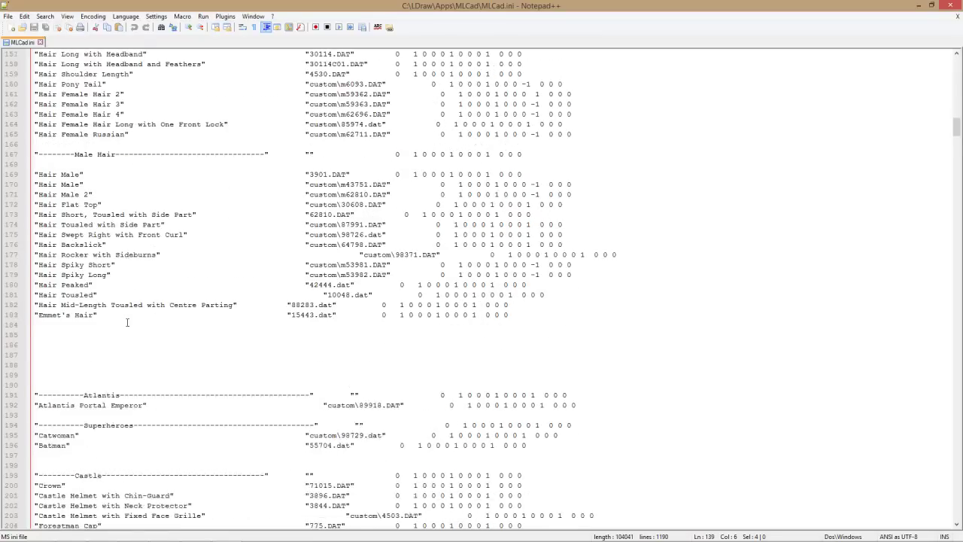
scroll(78, 244, down, 15)
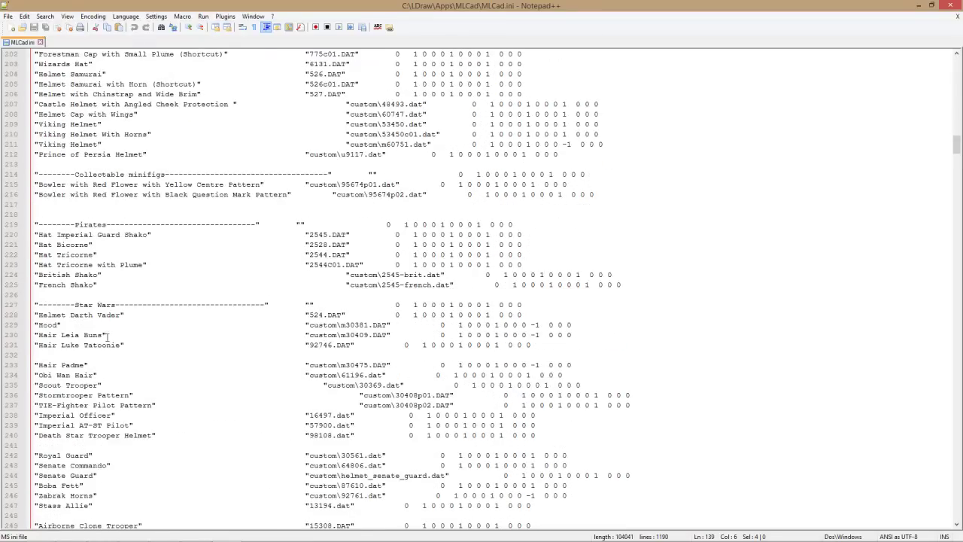
scroll(113, 380, down, 5)
scroll(121, 392, down, 3)
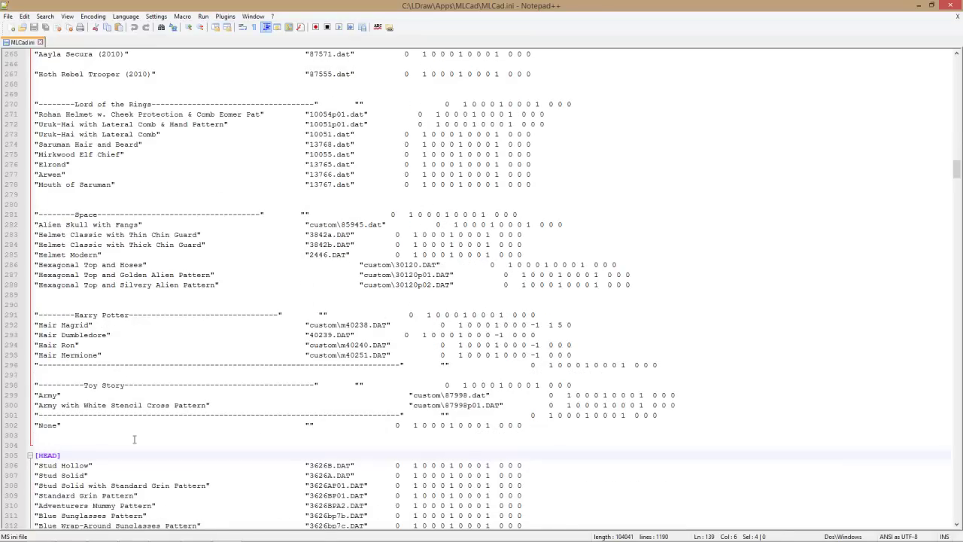
scroll(134, 413, up, 19)
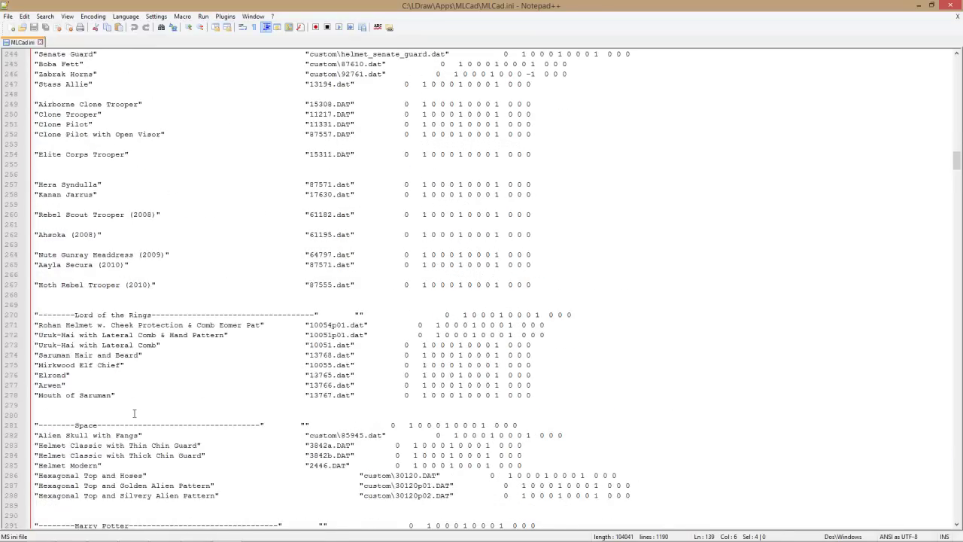
scroll(134, 413, up, 13)
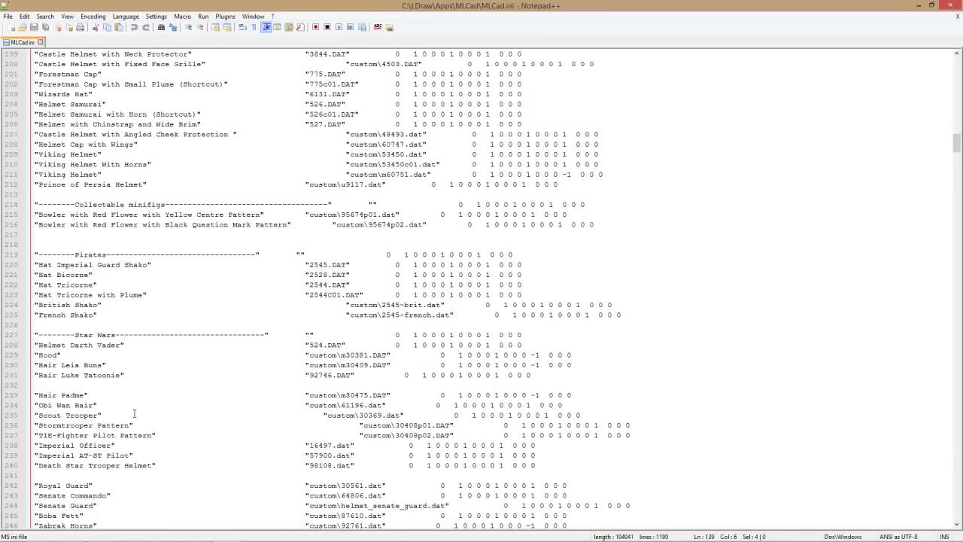
click(88, 276)
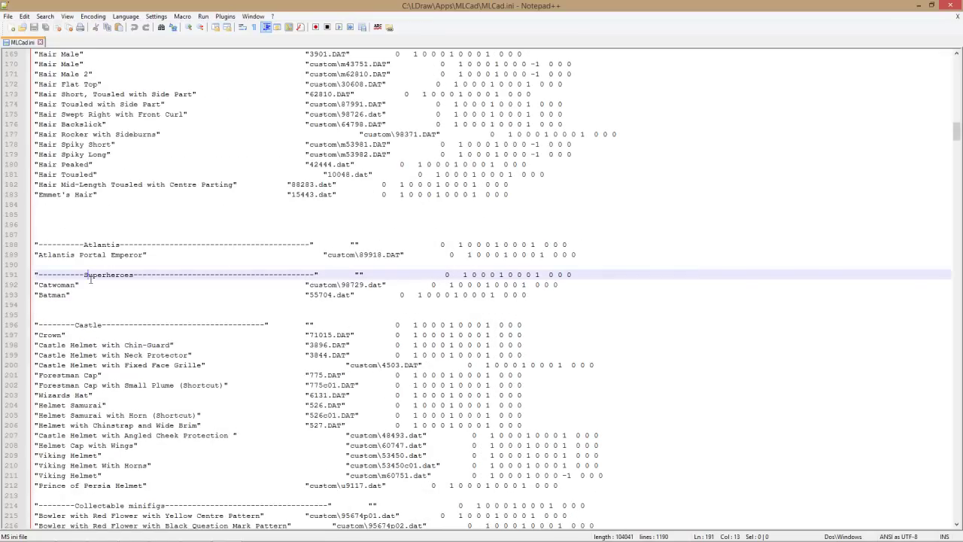
drag(527, 294, 35, 294)
key(ctrl+c)
- Paste the Batman line below itself, renaming it Flash and changing 55704 to 15554
click(333, 270)
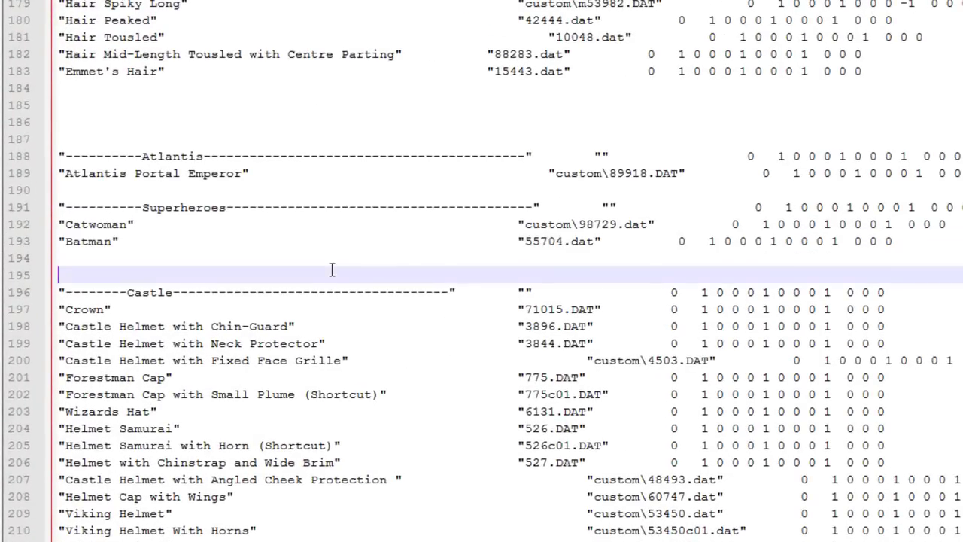
click(329, 258)
key(ctrl+v)
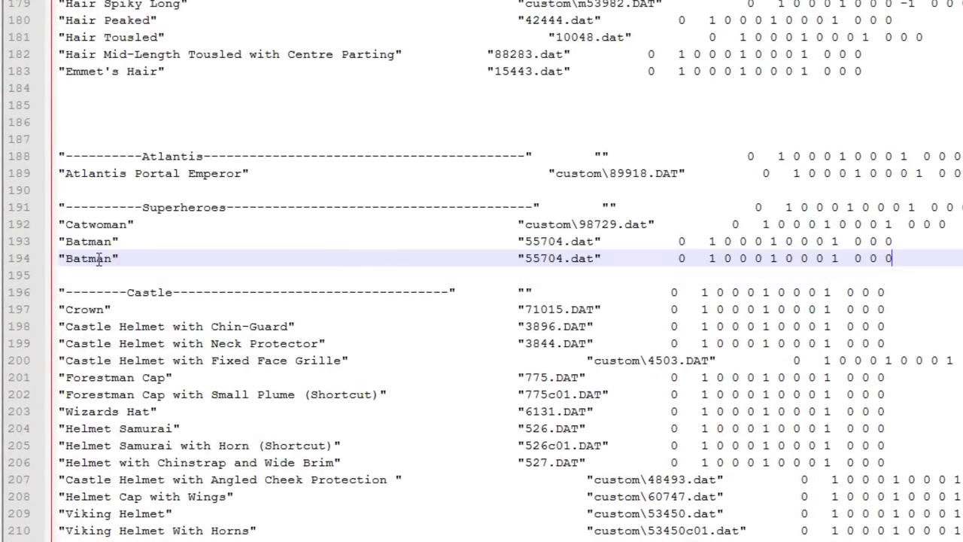
double_click(88, 258)
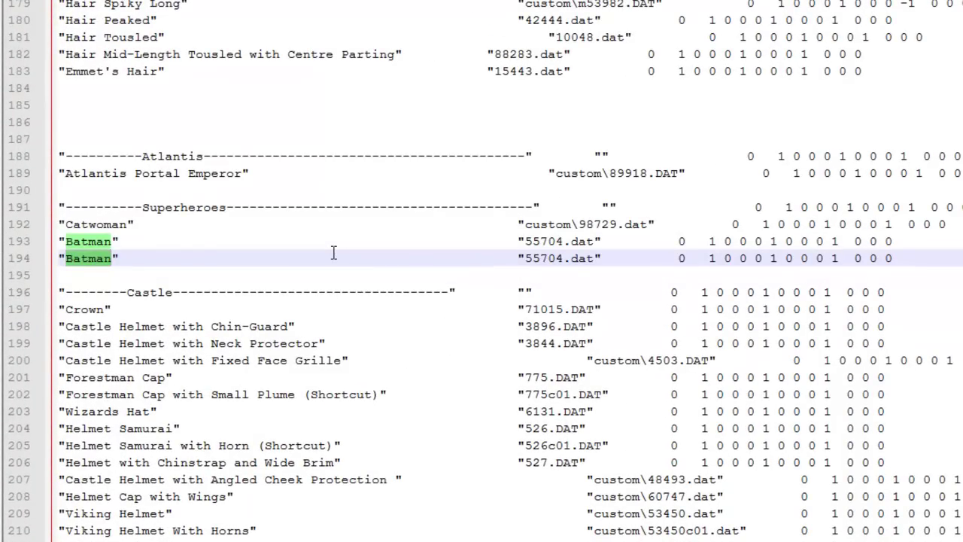
text(Flash)
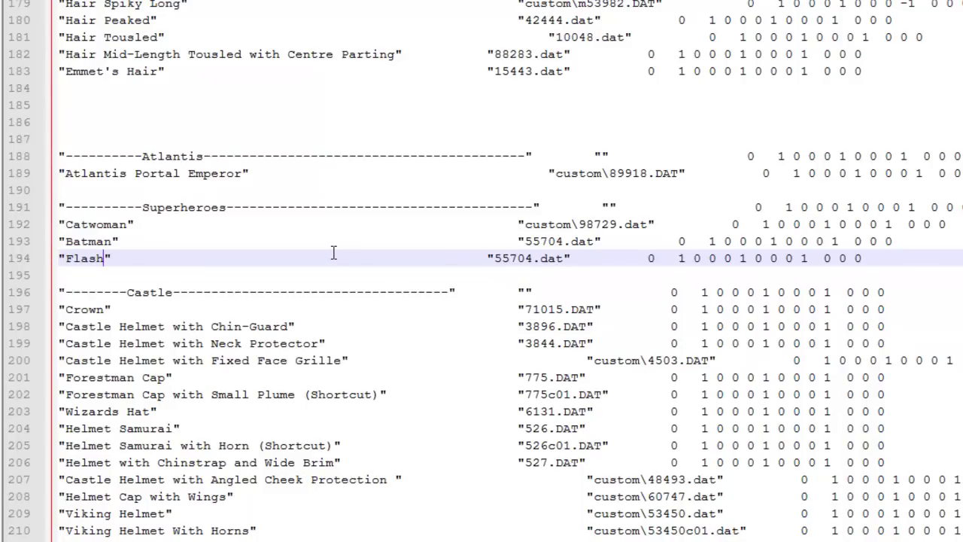
double_click(504, 258)
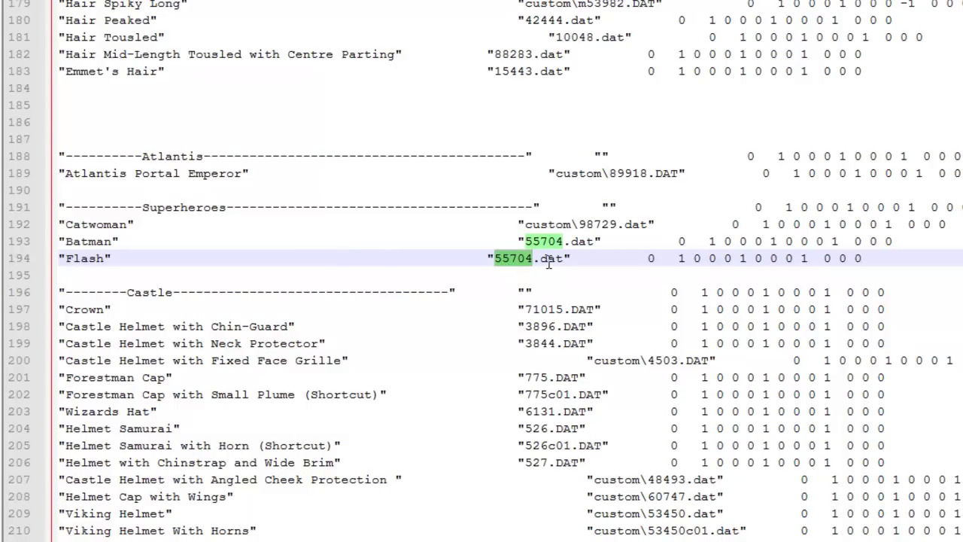
text(15554)
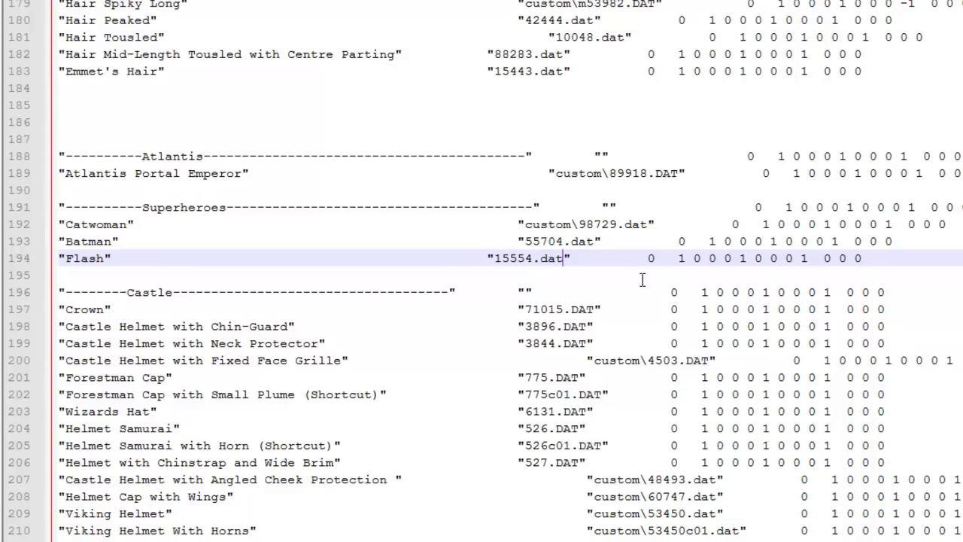
- In MLCad's Minifig Generator, choose Flash under Superheroes as the hat and preview it
key(alt+Tab)
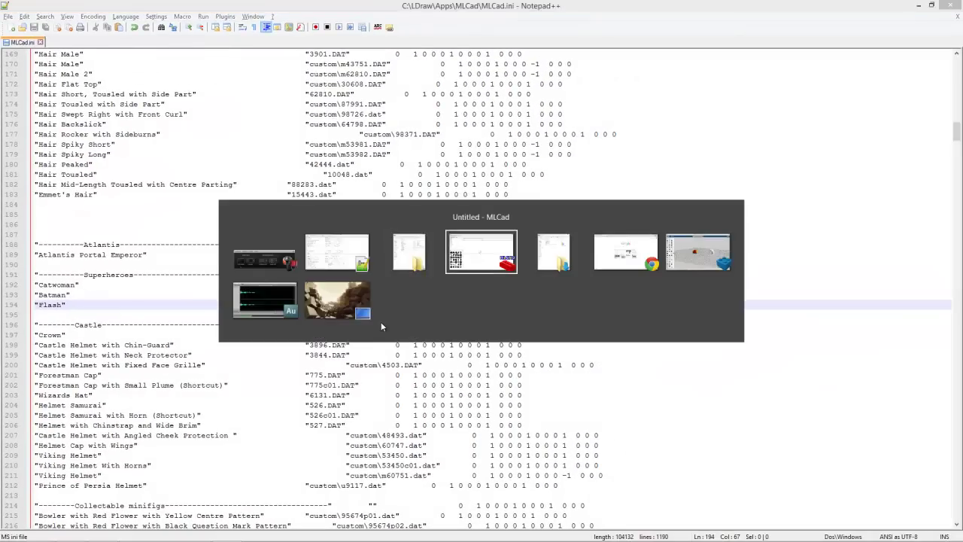
click(58, 52)
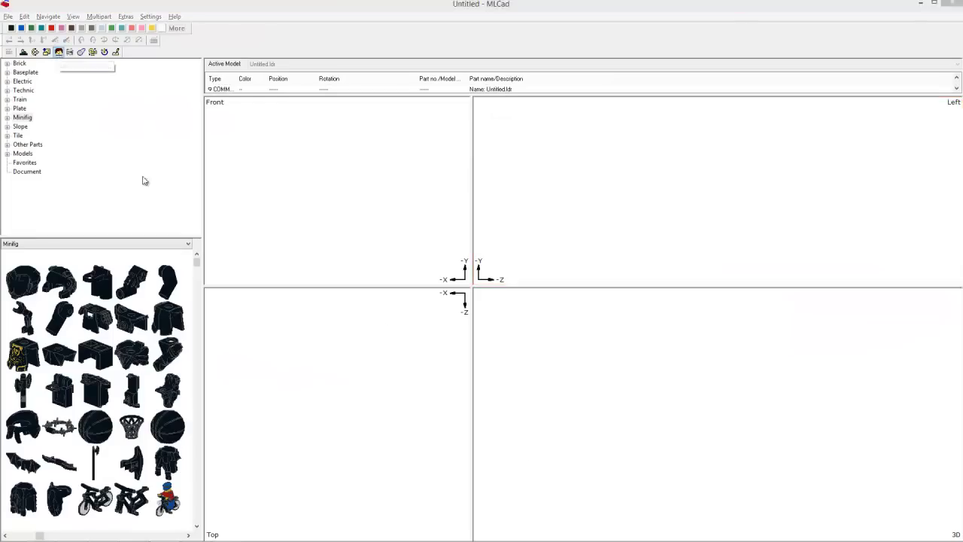
click(336, 195)
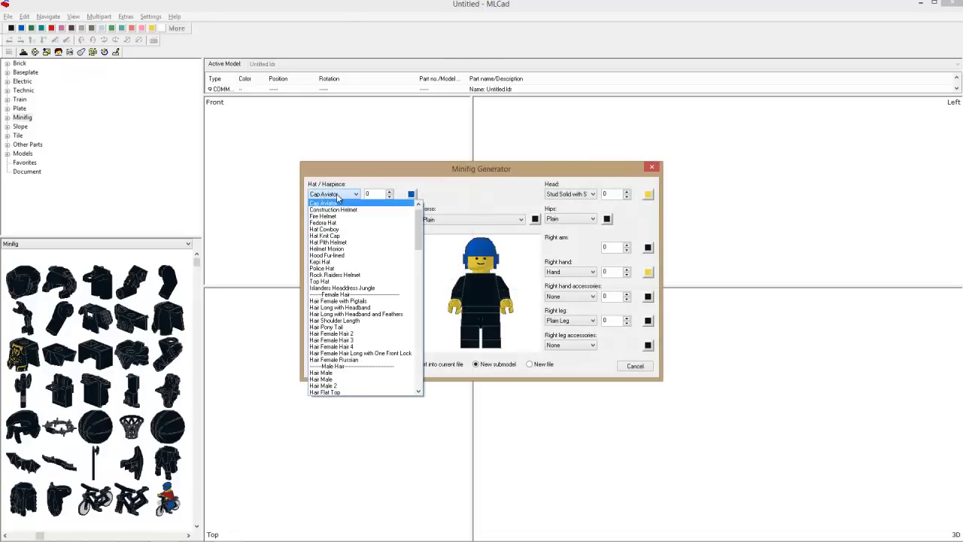
key(minus)
key(minus)
key(minus)
key(minus)
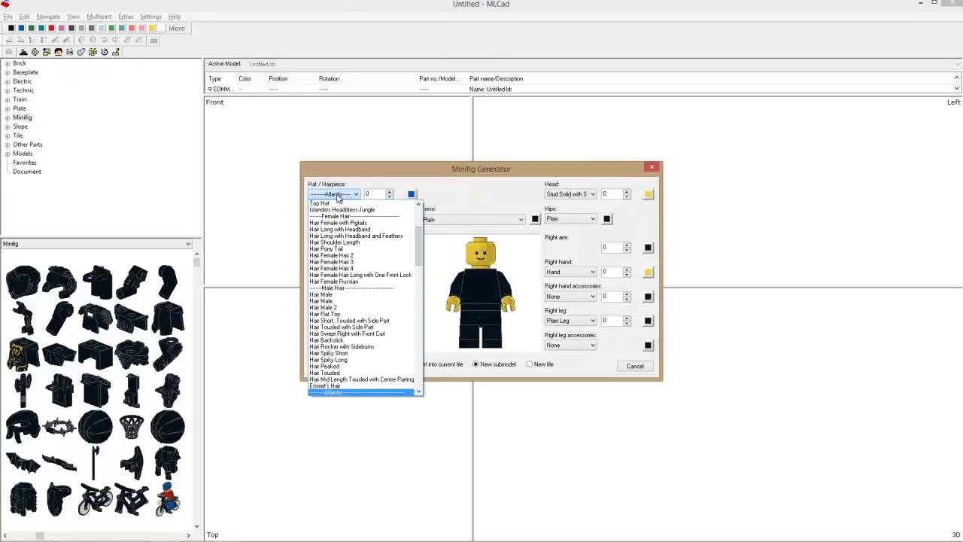
key(Return)
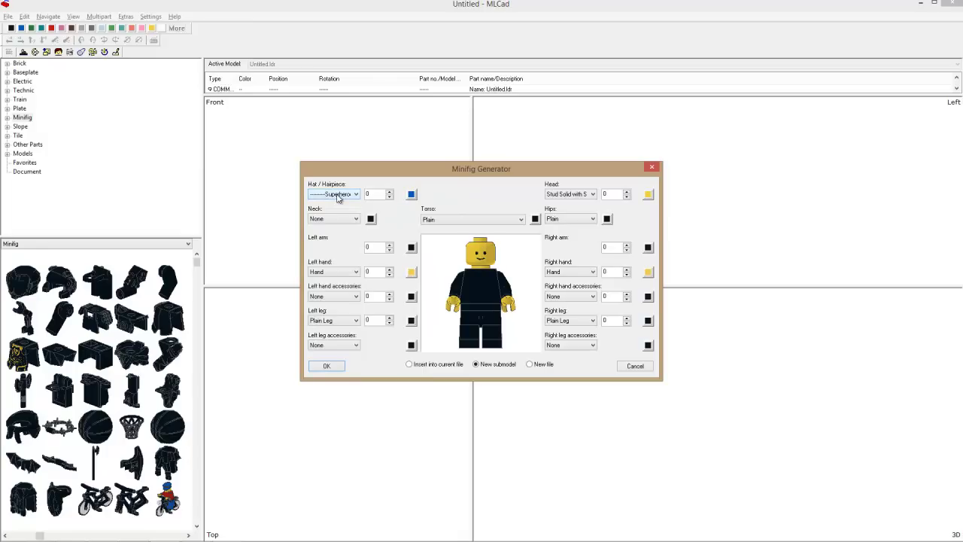
key(Down)
key(Down)
key(Down)
key(Down)
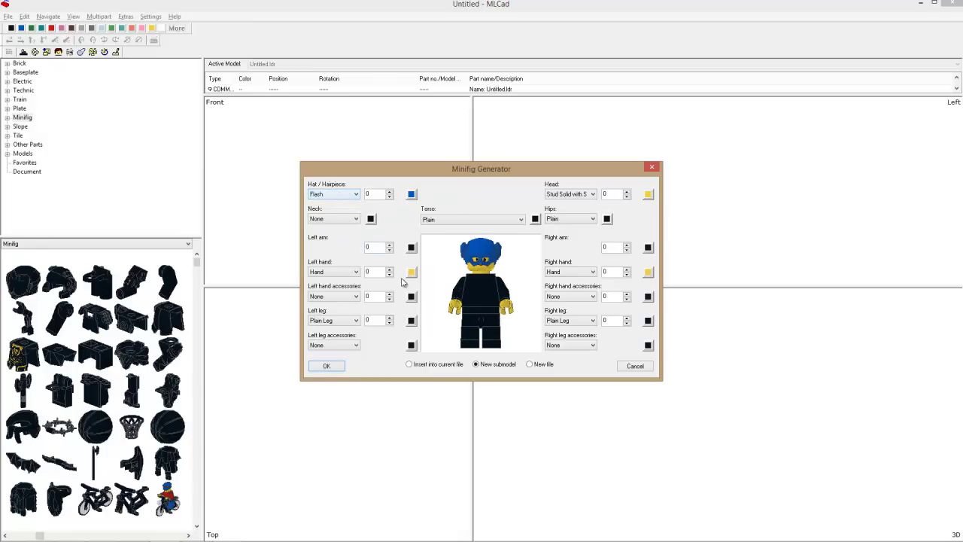
drag(480, 298, 512, 355)
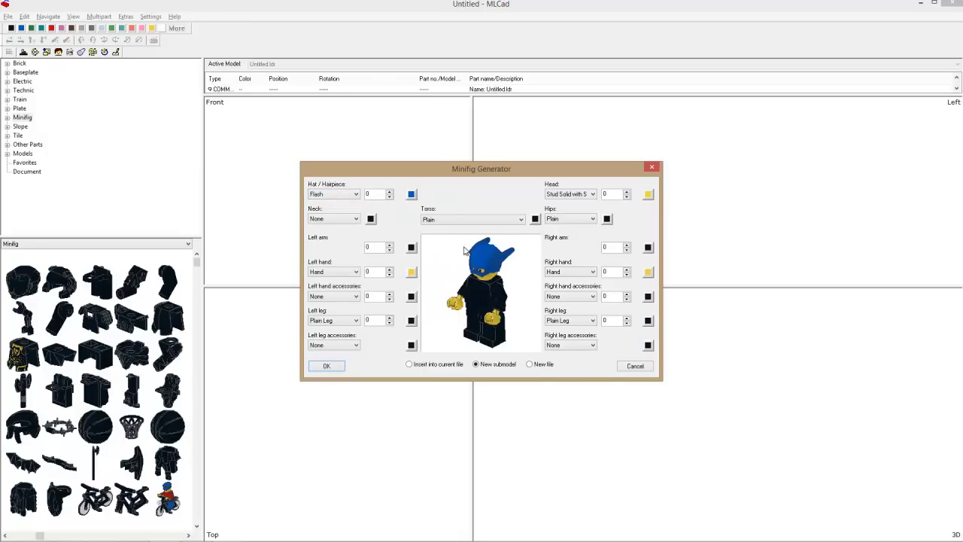
- Set the Flash hat colour to Red (4) and confirm
click(412, 194)
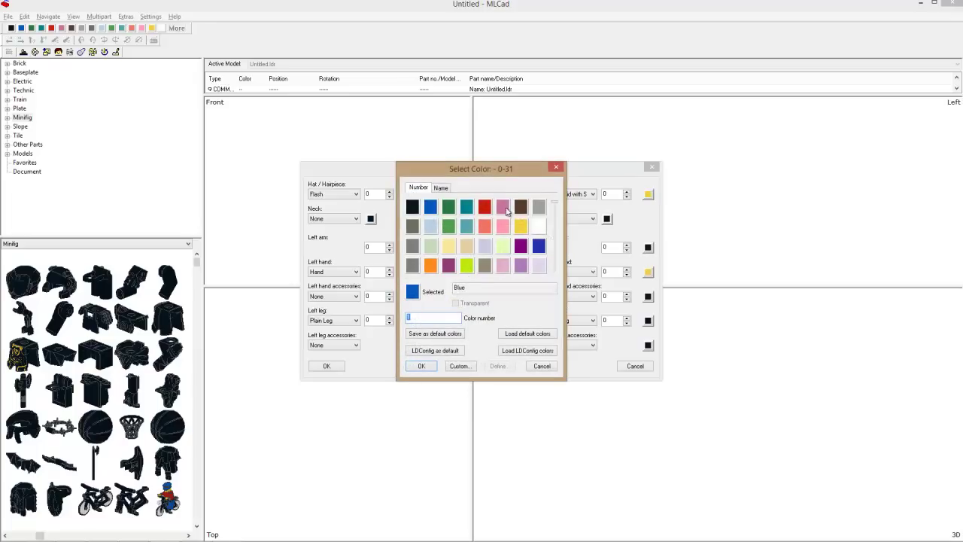
click(468, 207)
click(484, 208)
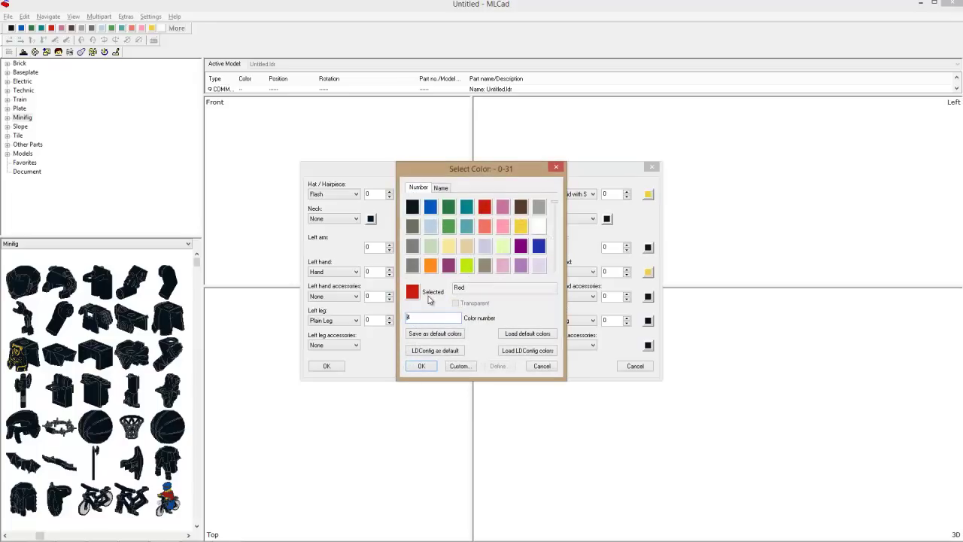
click(423, 365)
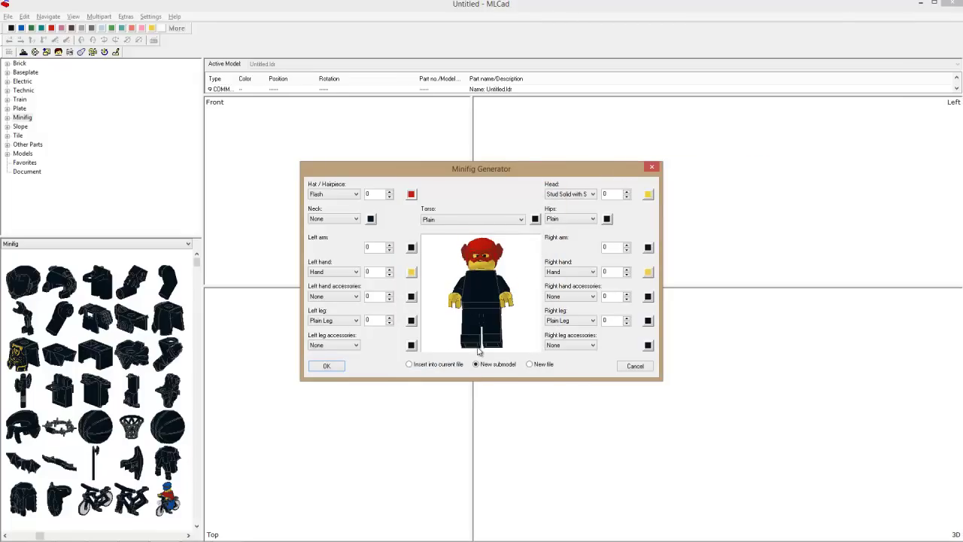
- Add the minifig to the model and delete its body parts, keeping the head
click(332, 366)
drag(268, 214, 408, 290)
key(Delete)
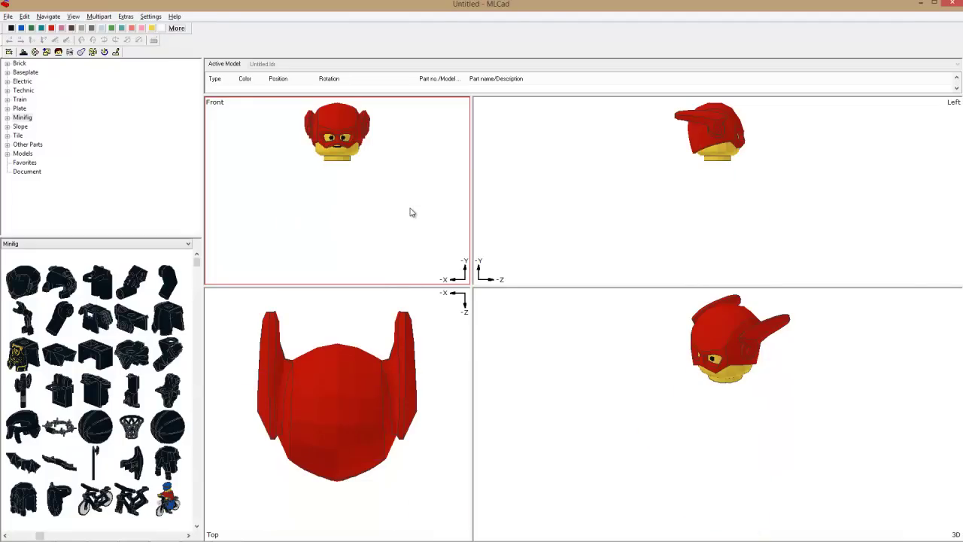
- Export the model in LDraw normal format to the Desktop, then launch Blender
click(8, 16)
click(51, 72)
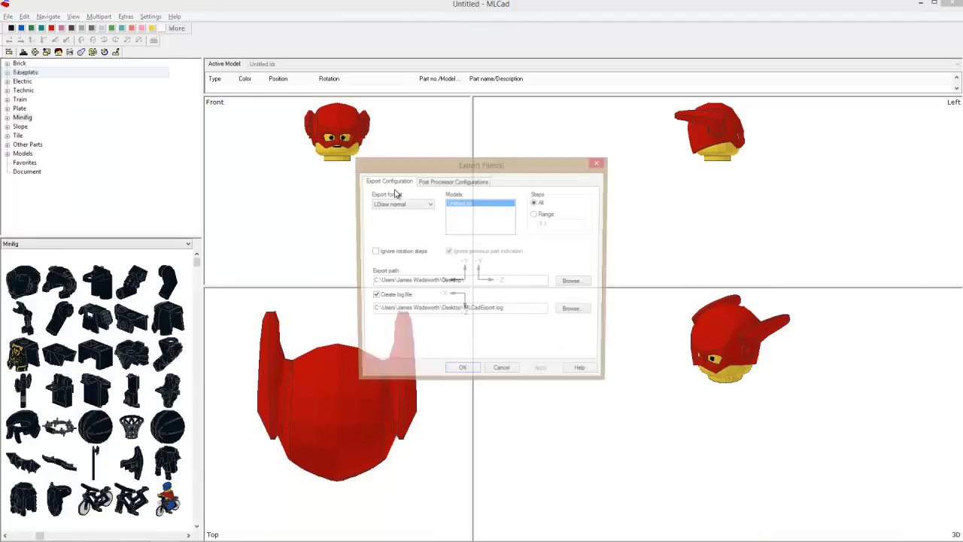
click(464, 380)
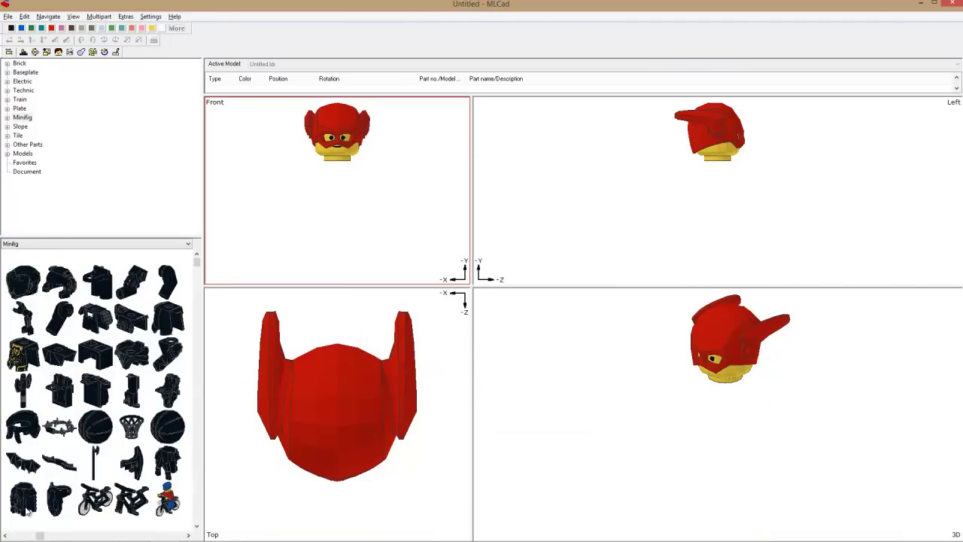
click(12, 531)
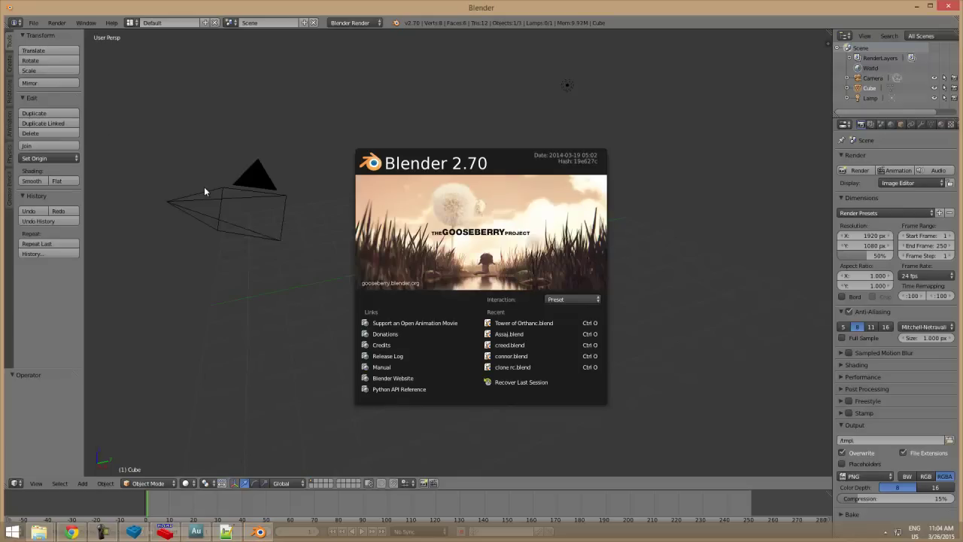
- Dismiss the splash and delete the default cube, camera and lamp
click(218, 169)
key(a)
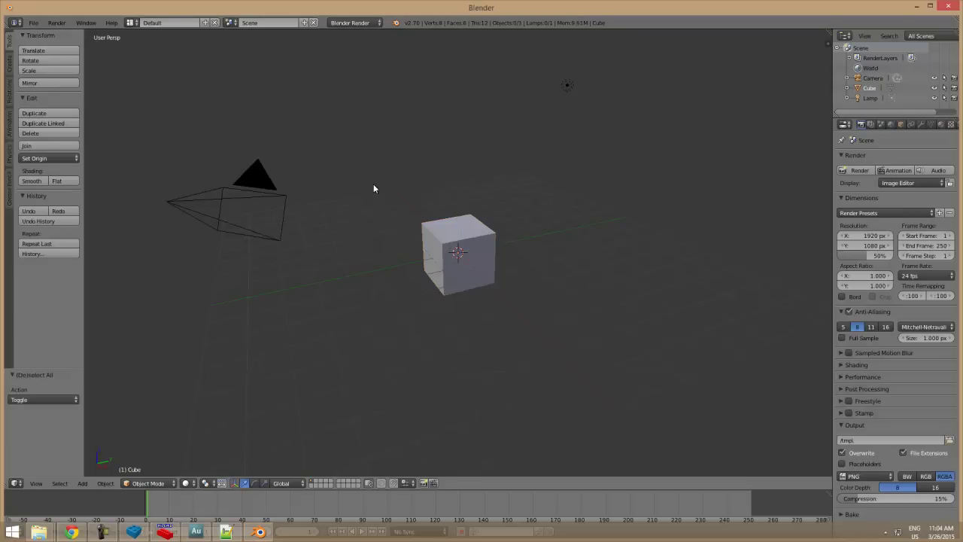
key(a)
key(x)
click(358, 185)
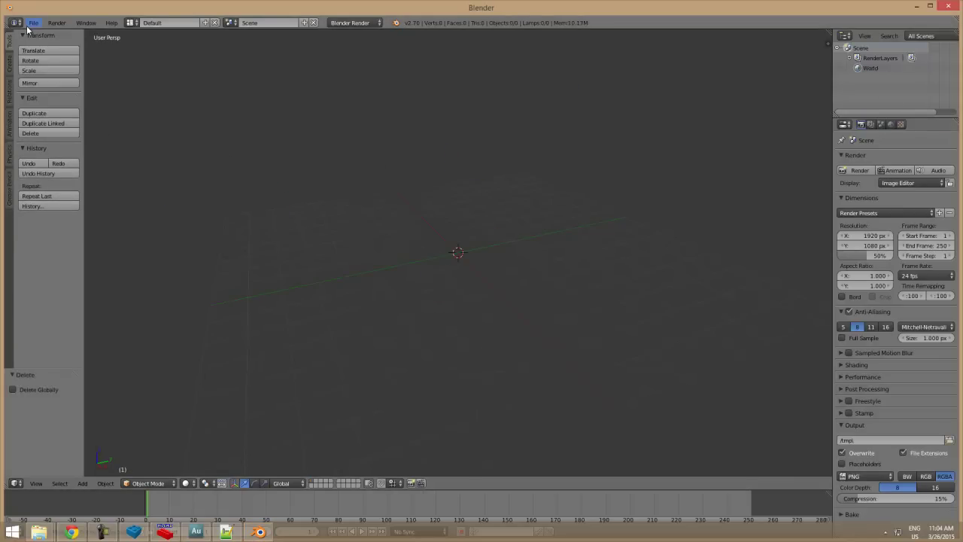
- Choose File > Import > LDraw and pick Desktop\Untitled_00001.ldr
click(33, 22)
mouse_move(81, 195)
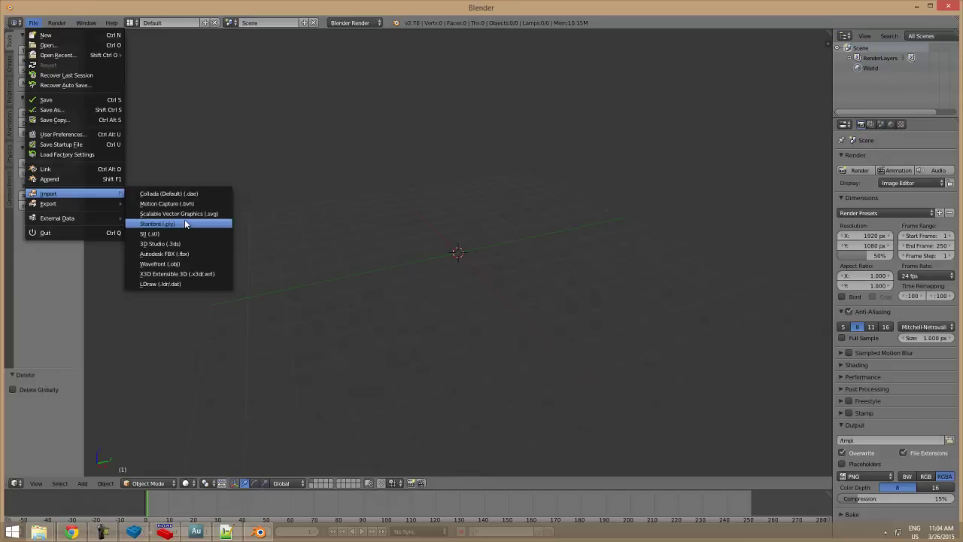
click(202, 286)
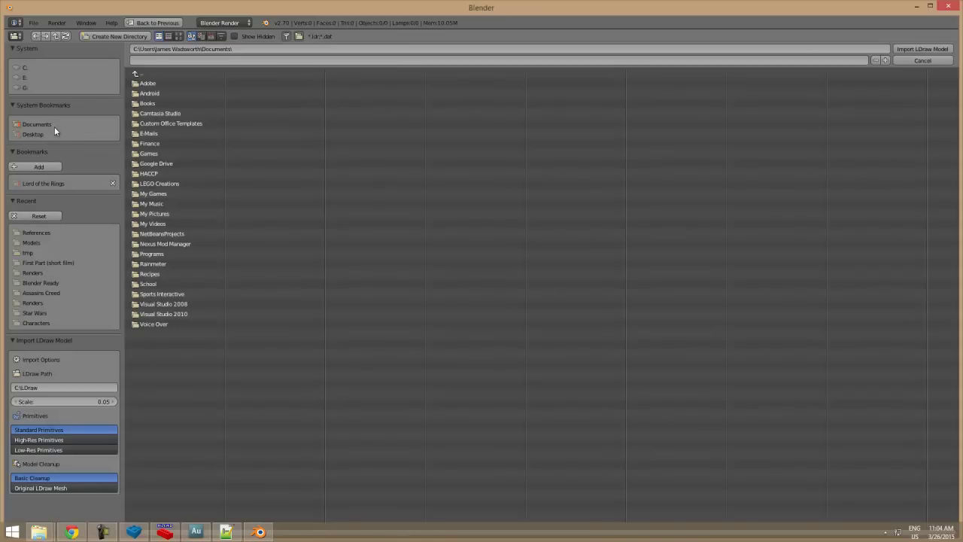
click(33, 134)
click(210, 155)
click(248, 165)
- Import the LDraw model and delete the 3626ap01.dat face part
click(919, 48)
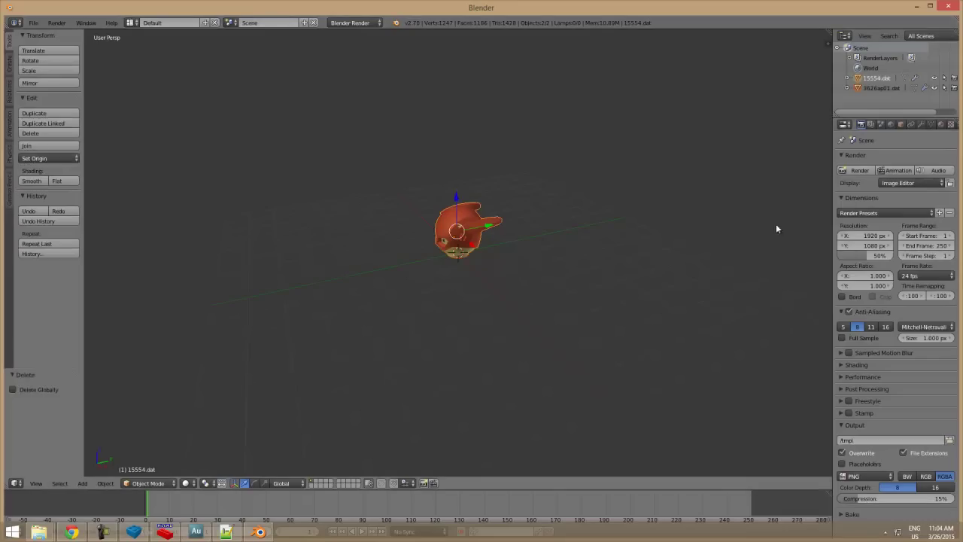
scroll(494, 239, up, 5)
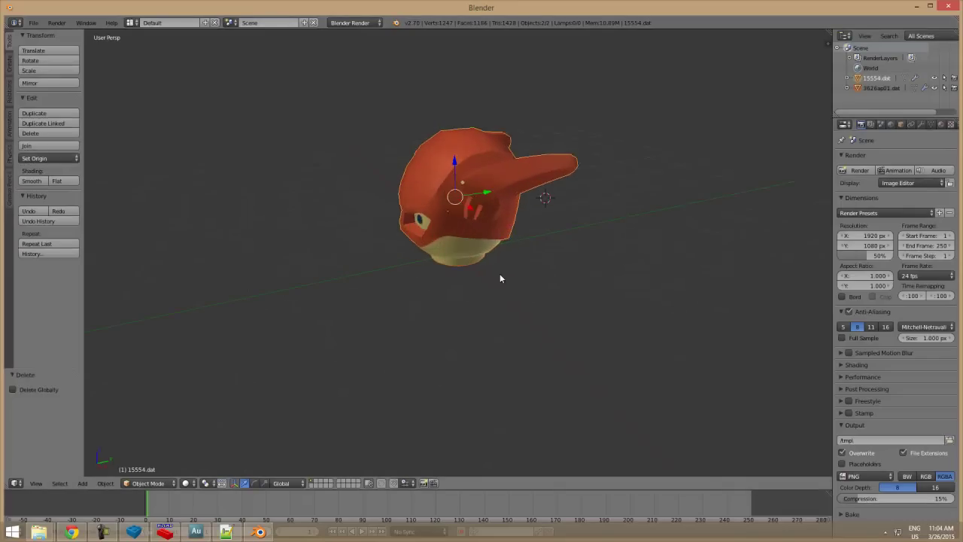
middle_drag(568, 325, 566, 305)
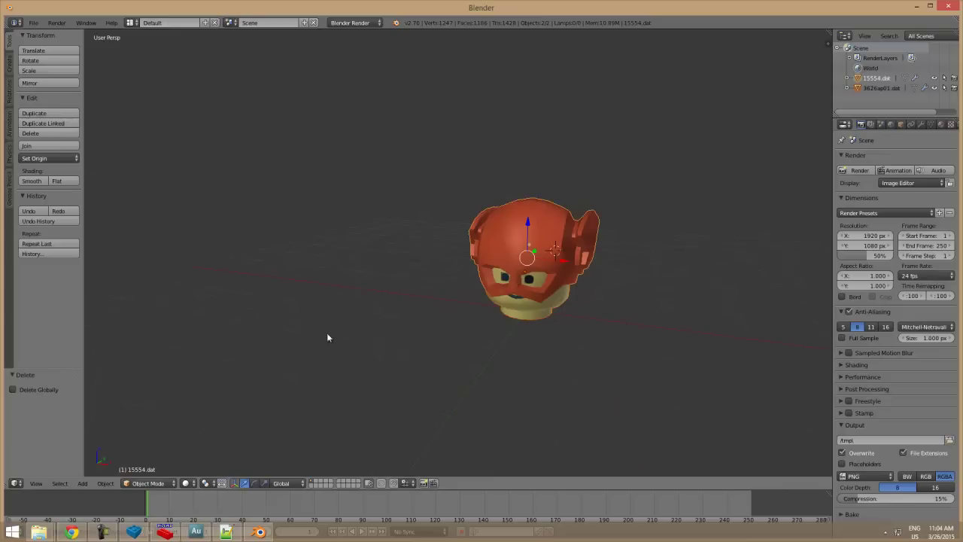
right_click(521, 315)
key(Delete)
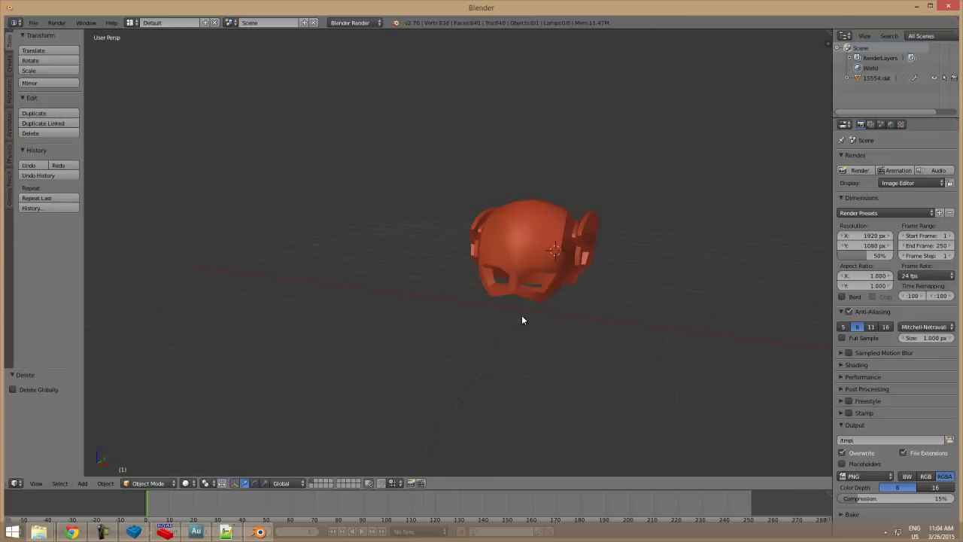
- Select the remaining red 15554.dat helmet and view it side-on
middle_drag(522, 314, 561, 343)
key(a)
scroll(462, 414, down, 3)
scroll(470, 408, up, 2)
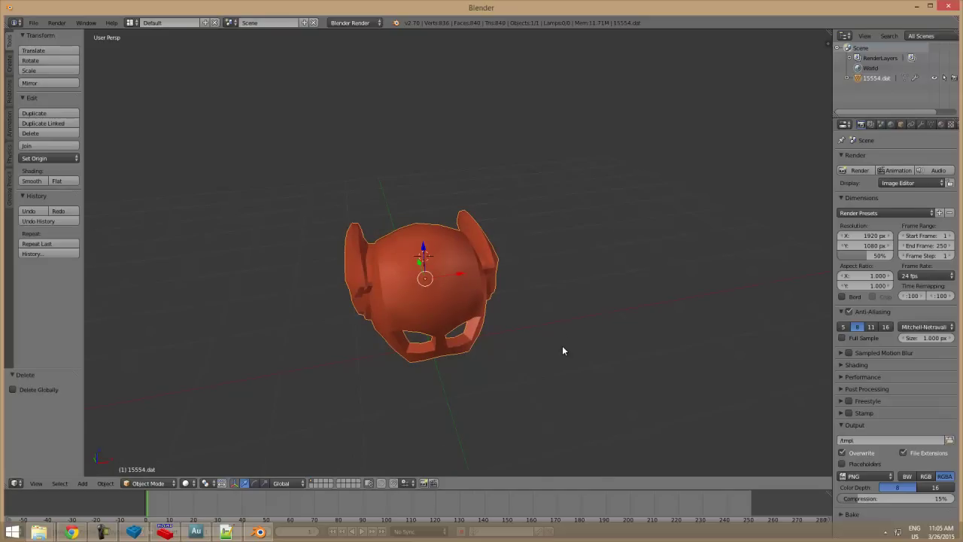
scroll(562, 351, down, 2)
middle_drag(562, 351, 537, 337)
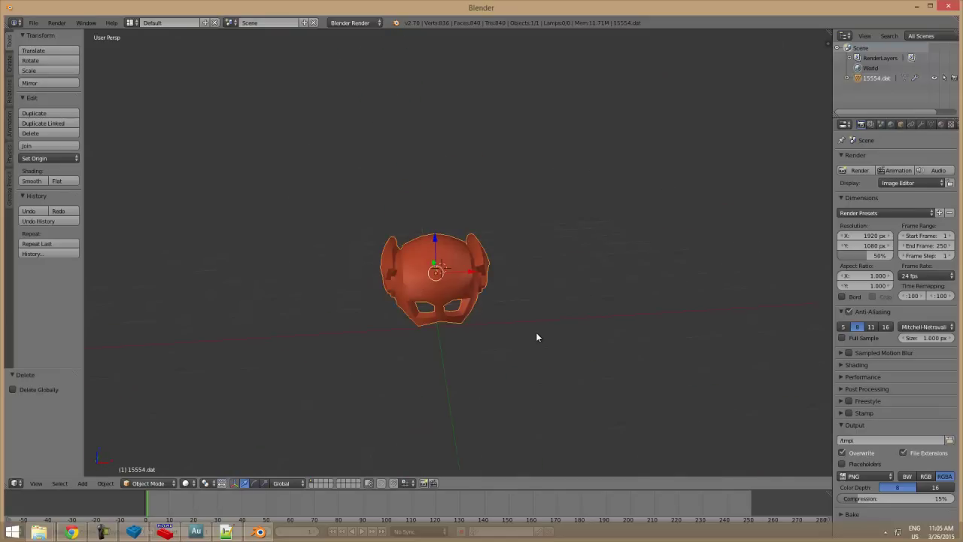